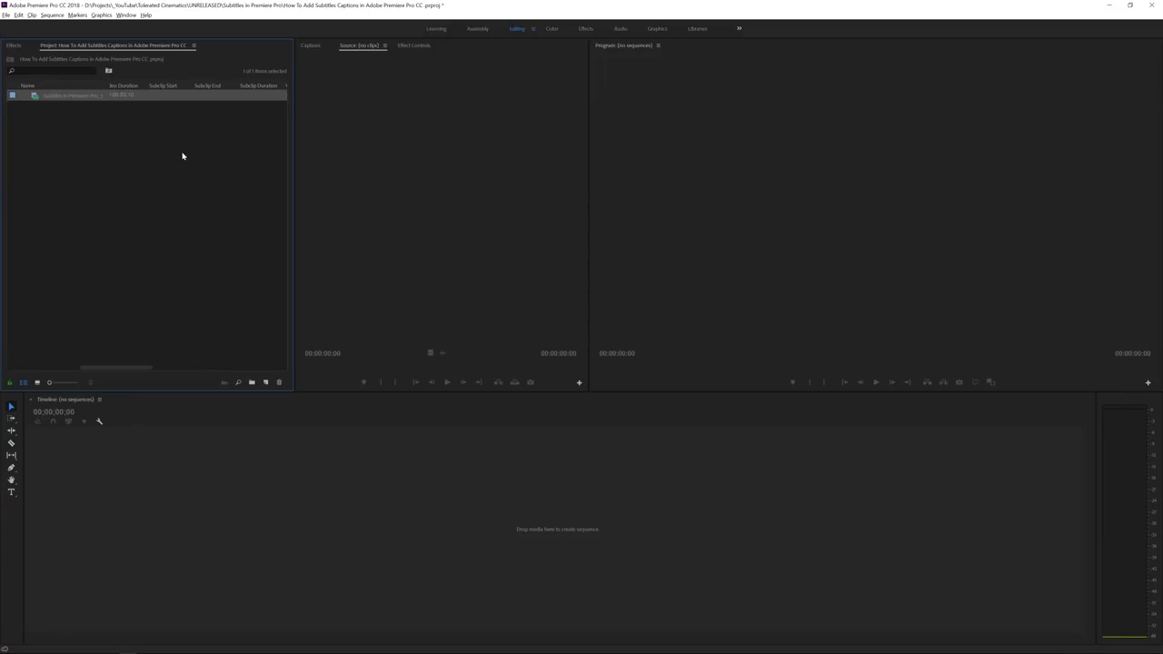
# - Preview the talking-head clip in the Source monitor from its first frame
pyautogui.doubleClick(30, 97)
pyautogui.click(305, 367)
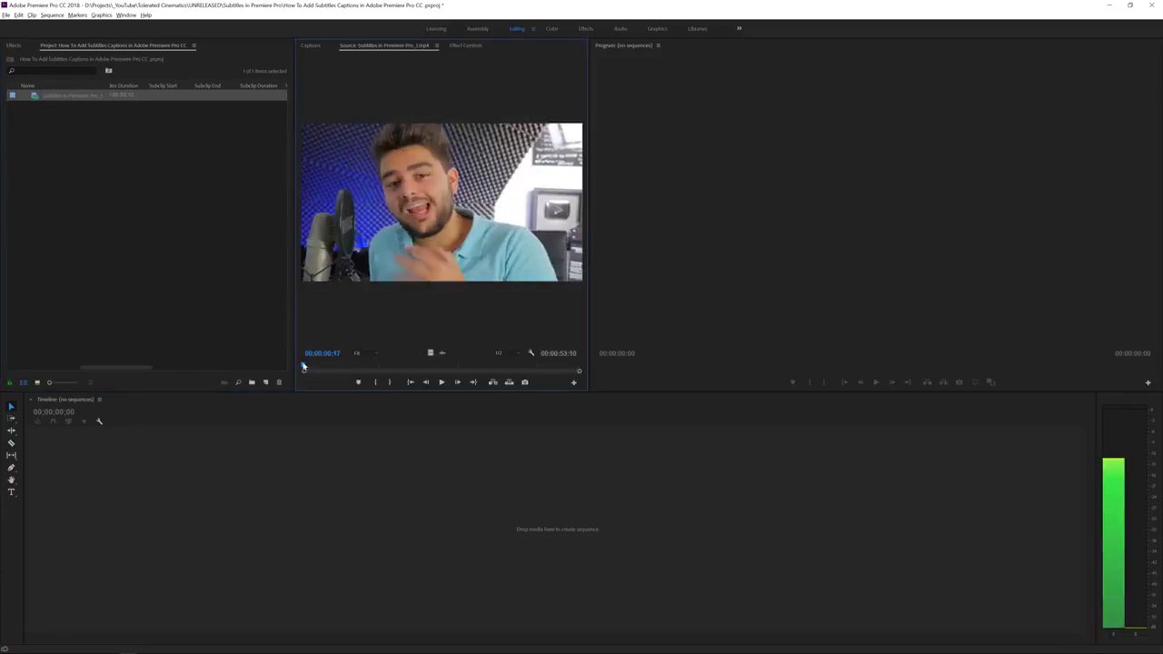
pyautogui.moveTo(304, 367); pyautogui.dragTo(103, 290)
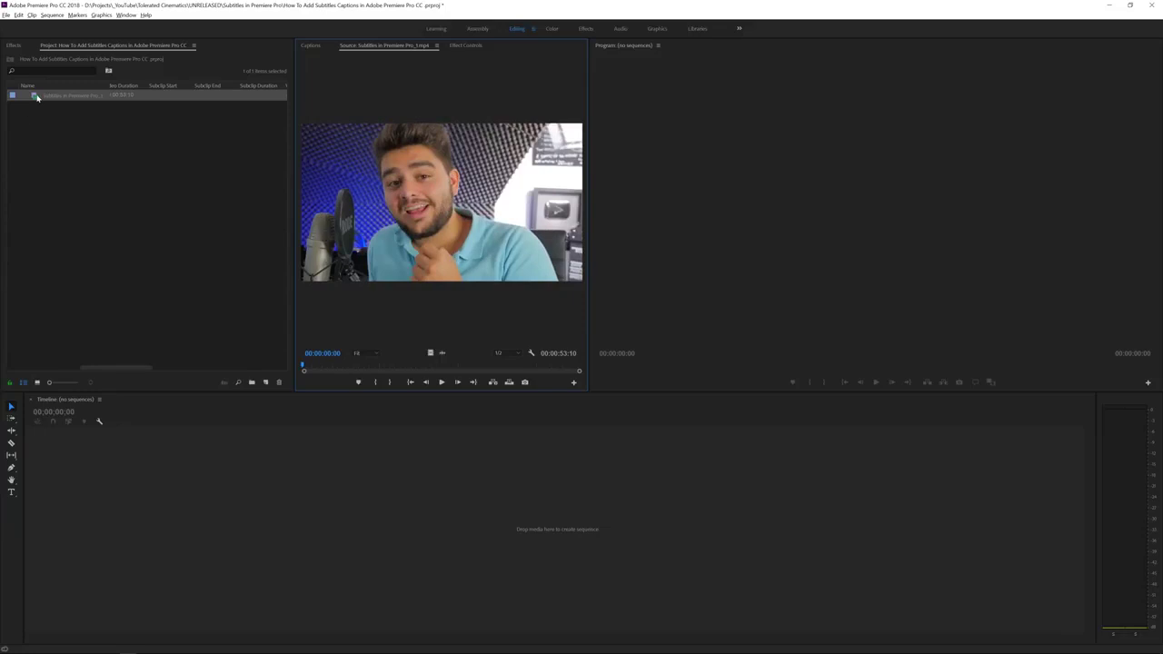
# - Create the 'Subtitles in Premiere Pro_1' sequence from the clip and zoom the timeline in on it
pyautogui.moveTo(38, 97); pyautogui.dragTo(265, 387)
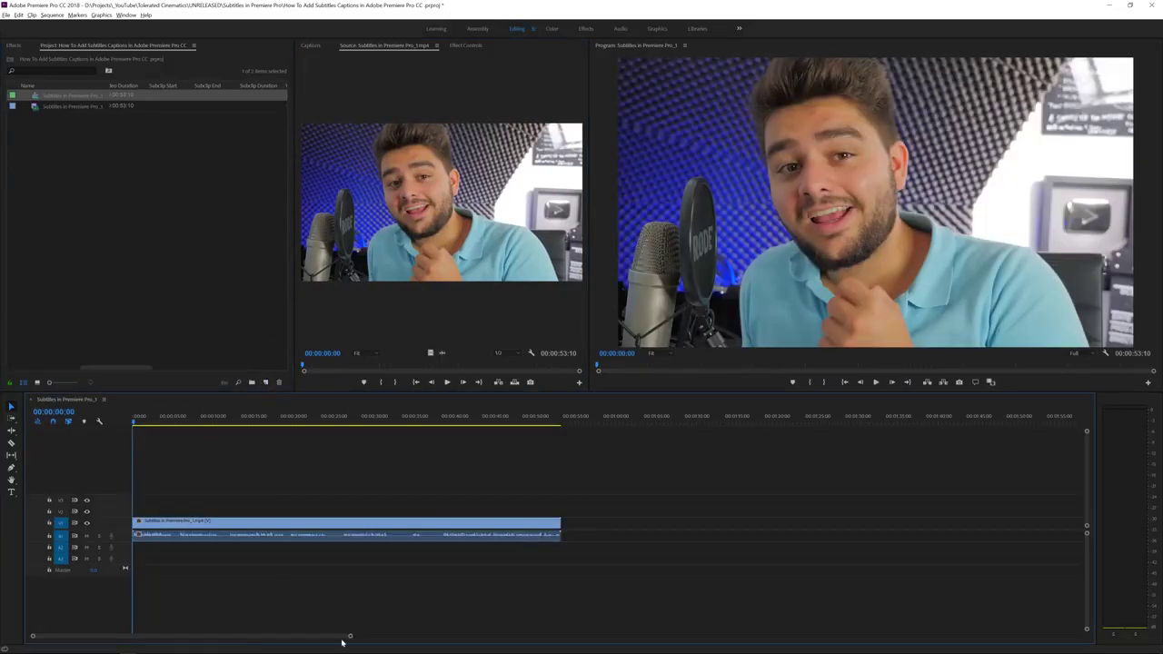
pyautogui.moveTo(349, 637); pyautogui.dragTo(247, 638)
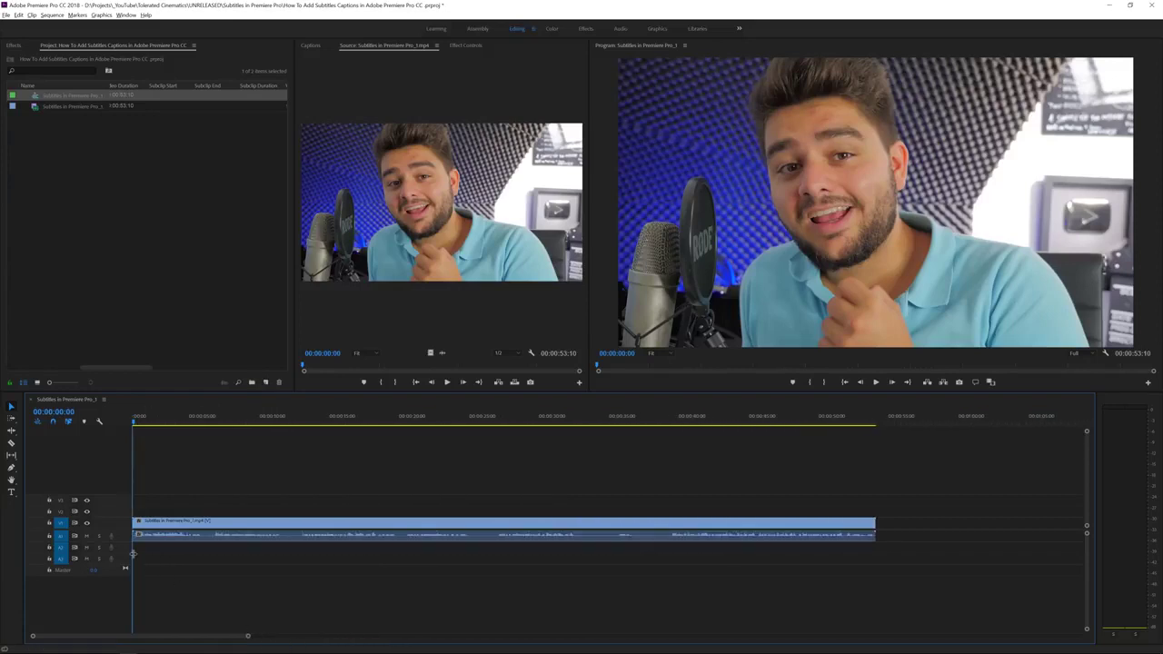
pyautogui.scroll(2, 125, 542)
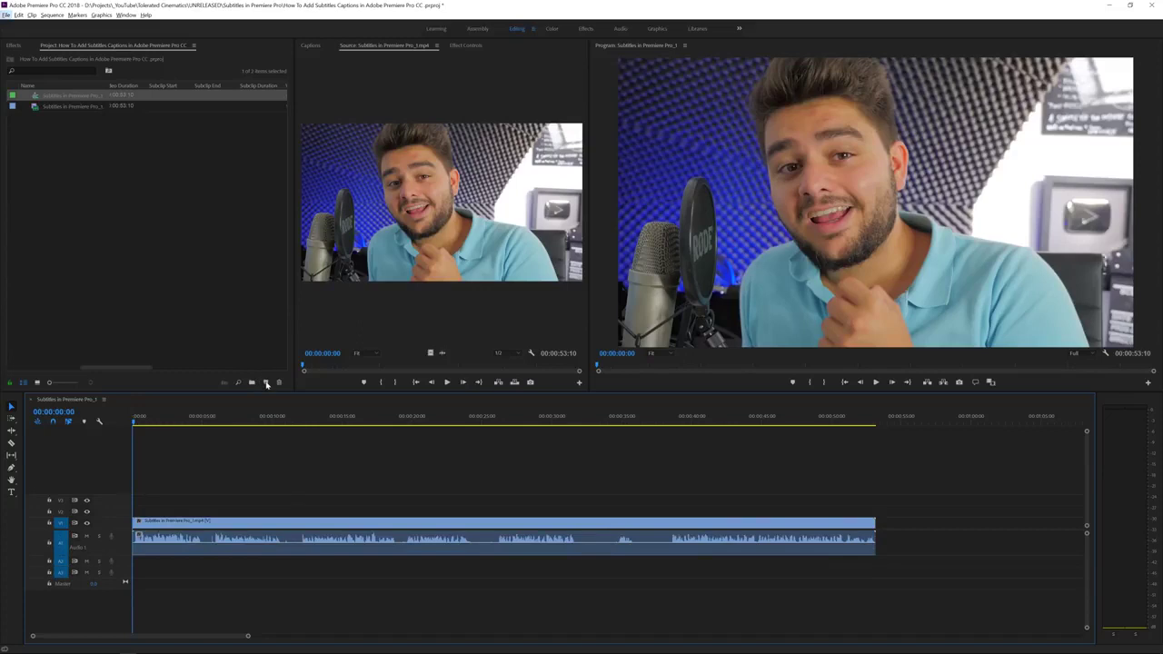
# - Start a new Captions item and open its Standard dropdown, currently set to Teletext
pyautogui.click(267, 382)
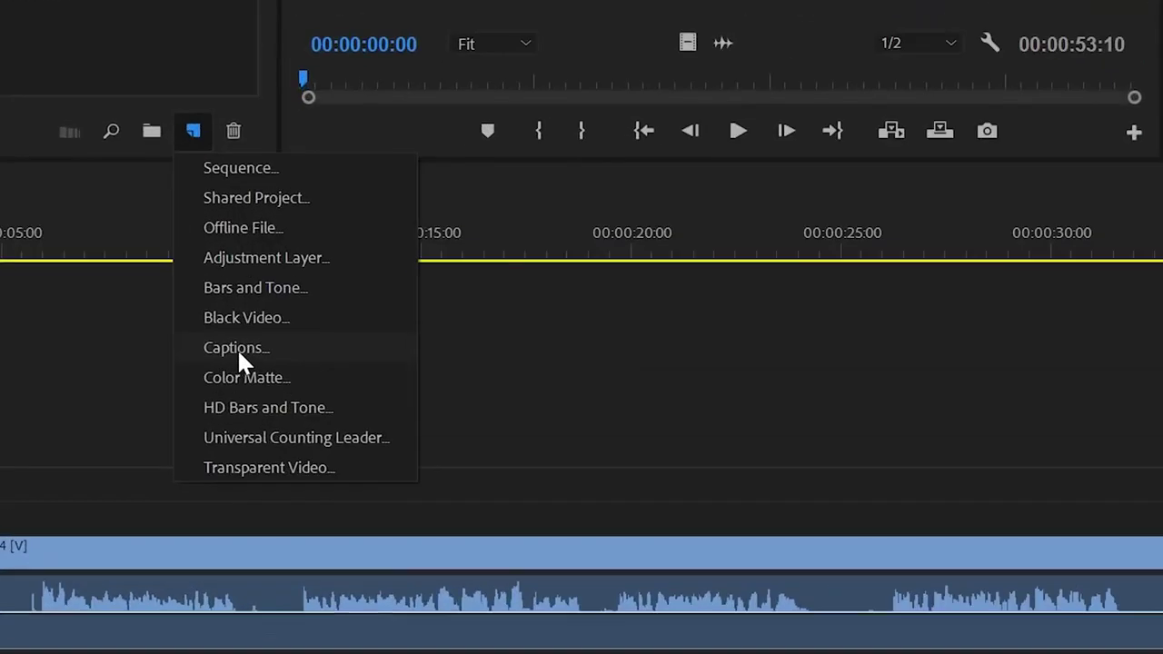
pyautogui.click(238, 351)
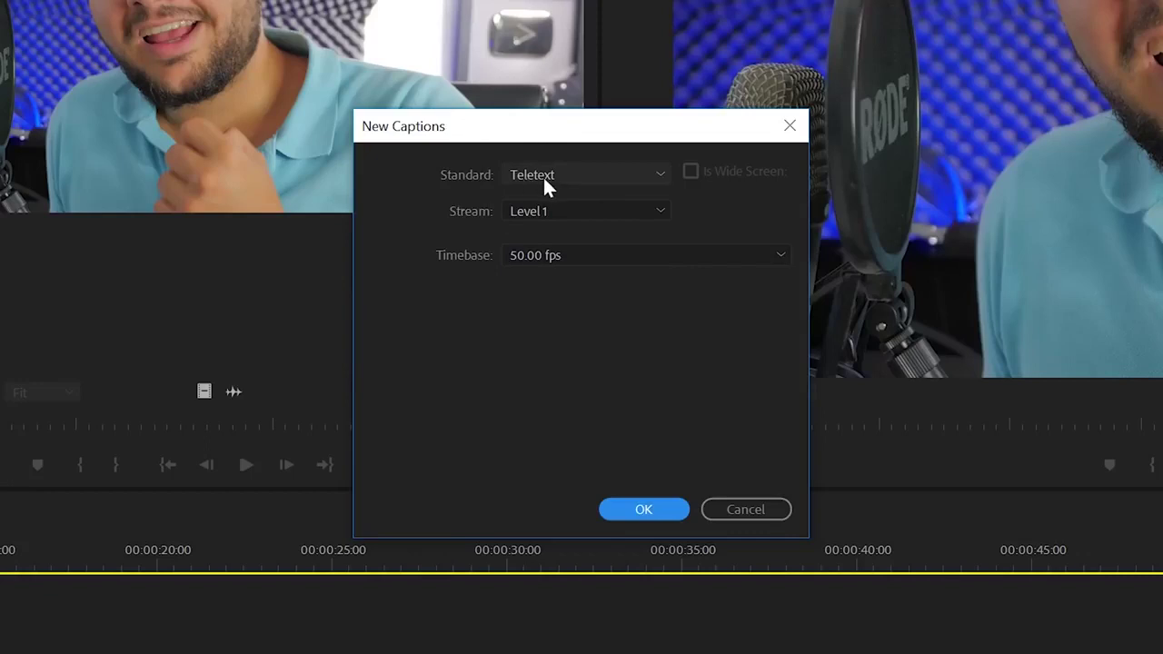
pyautogui.click(546, 184)
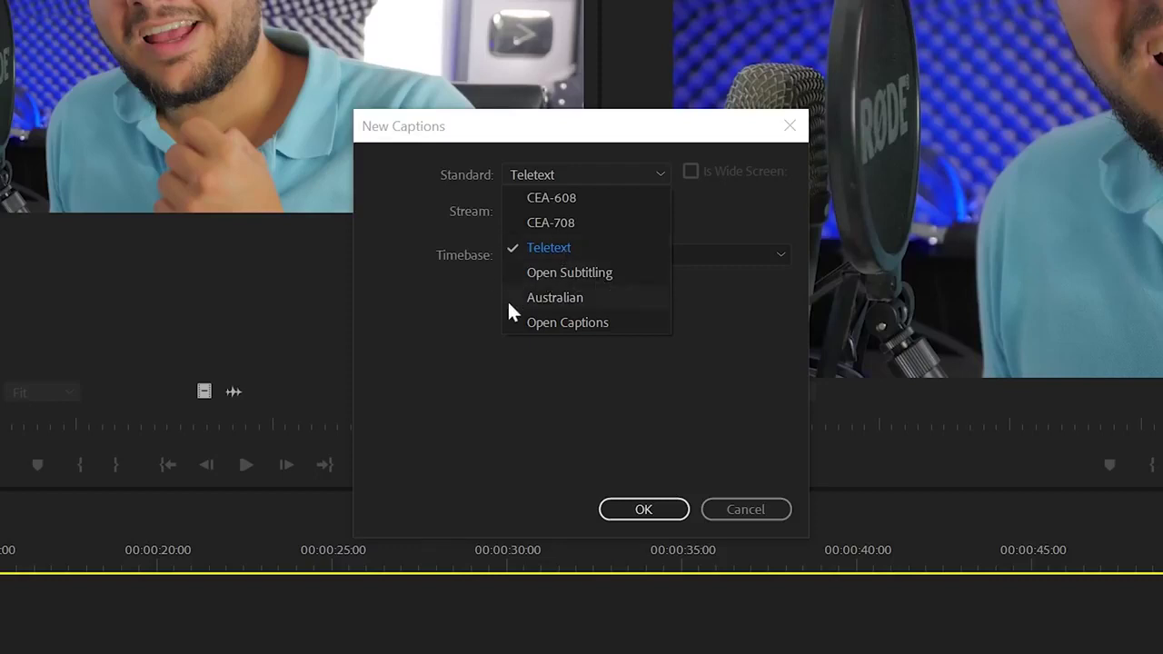
# - Create an Open Captions item at 1920×1080, 50 fps
pyautogui.click(581, 329)
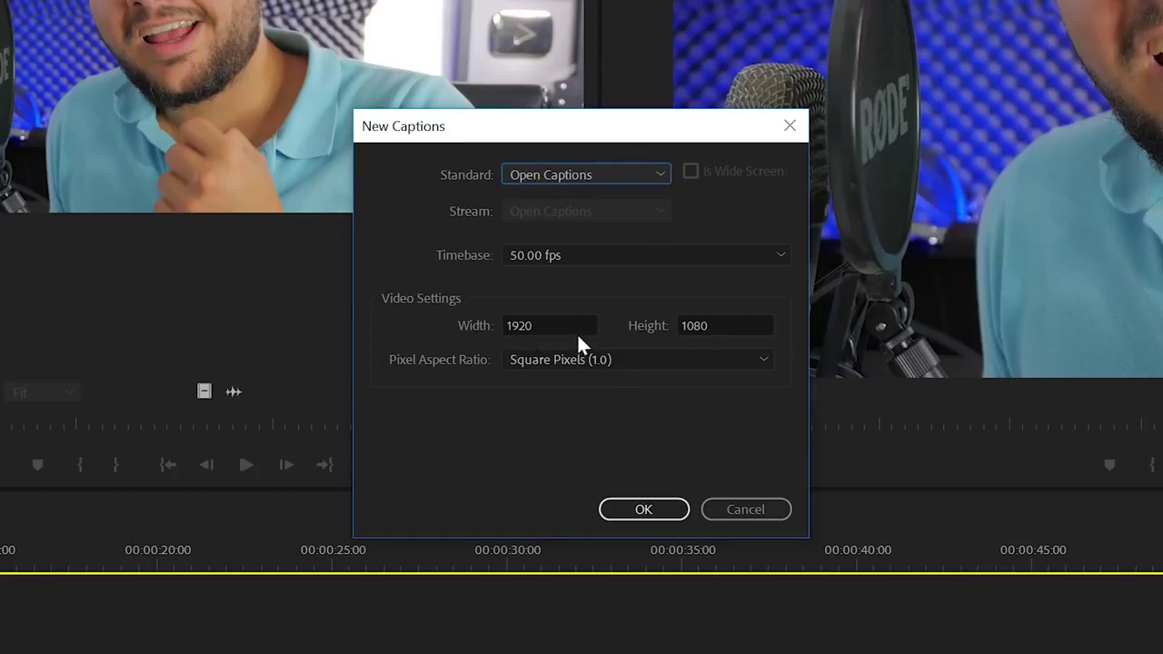
pyautogui.click(666, 507)
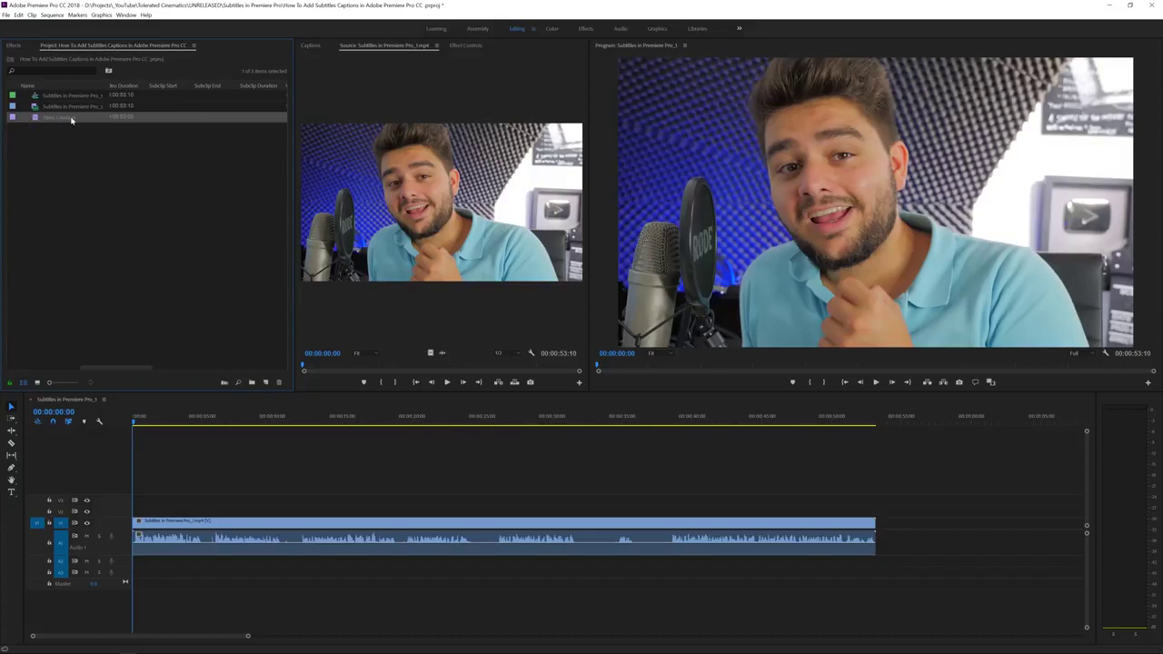
# - Place the Open Captions clip on track V2 above the video and open it
pyautogui.moveTo(35, 118); pyautogui.dragTo(867, 503)
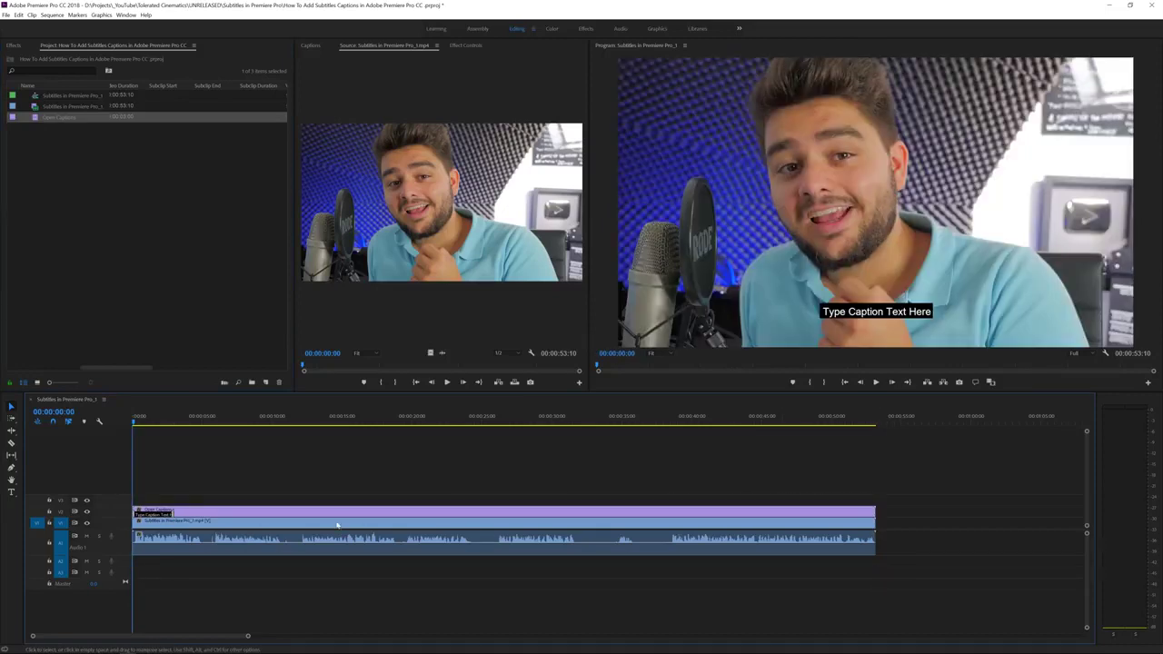
pyautogui.press('alt')
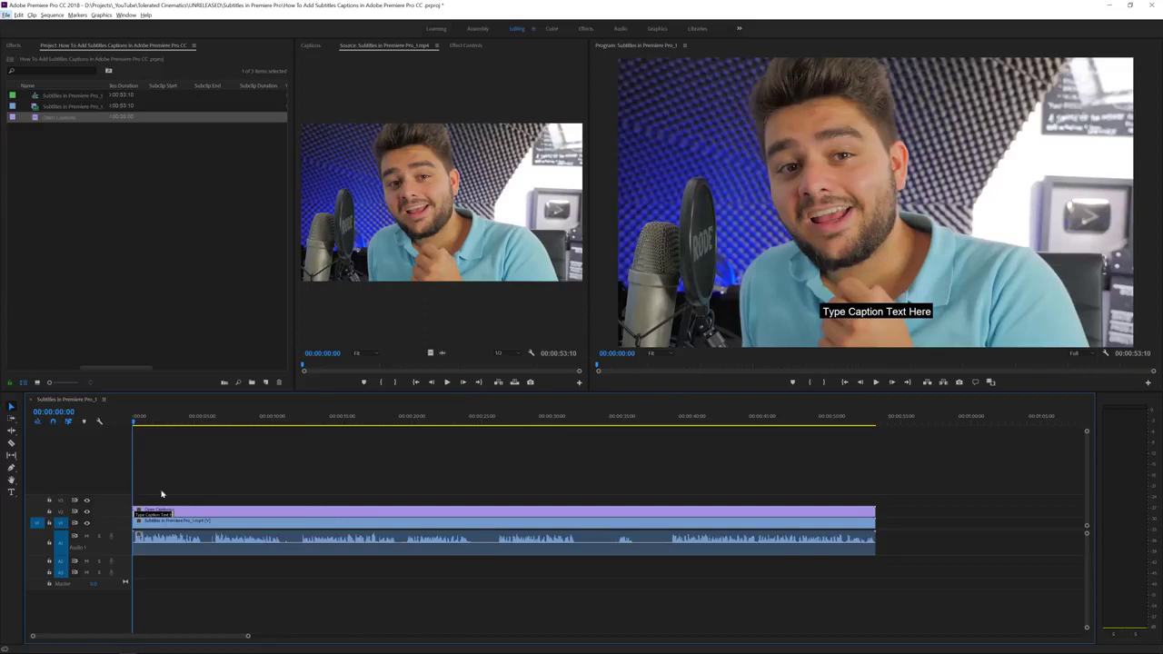
pyautogui.doubleClick(198, 518)
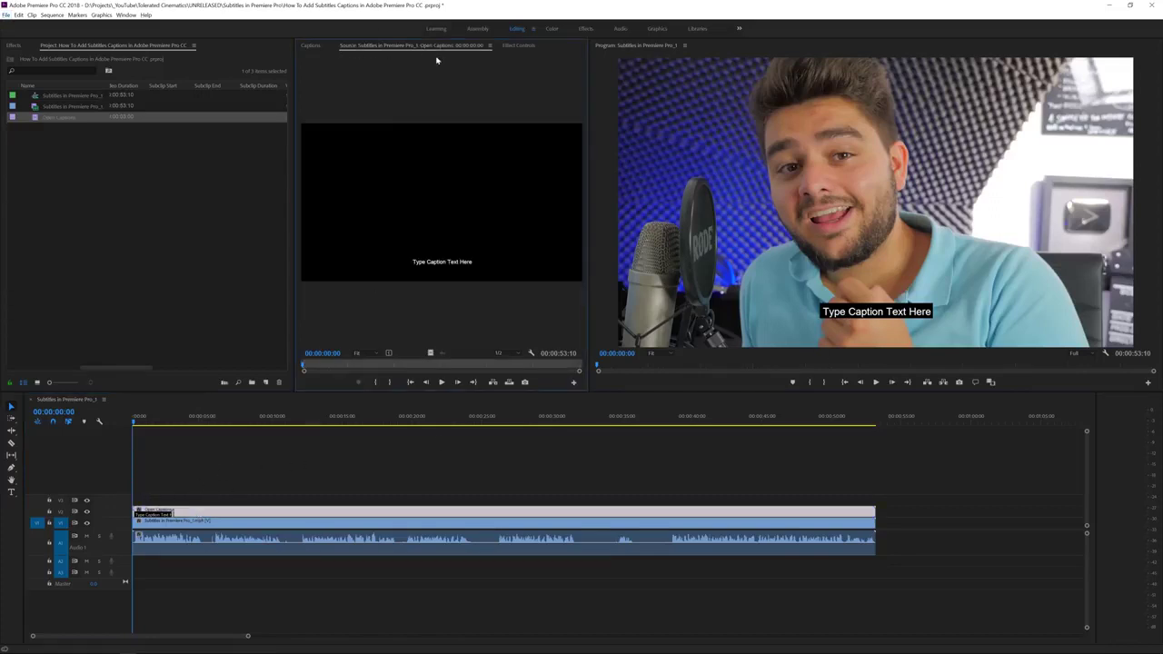
# - Bring the Captions panel to the front for editing the placeholder caption
pyautogui.click(310, 46)
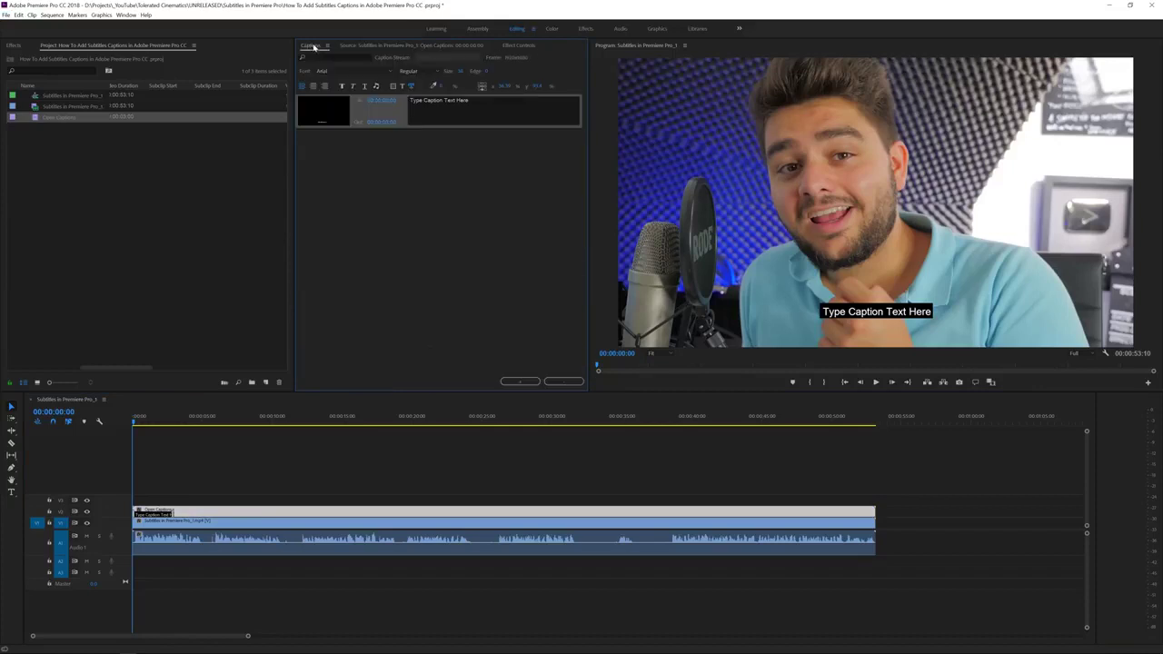
pyautogui.click(125, 15)
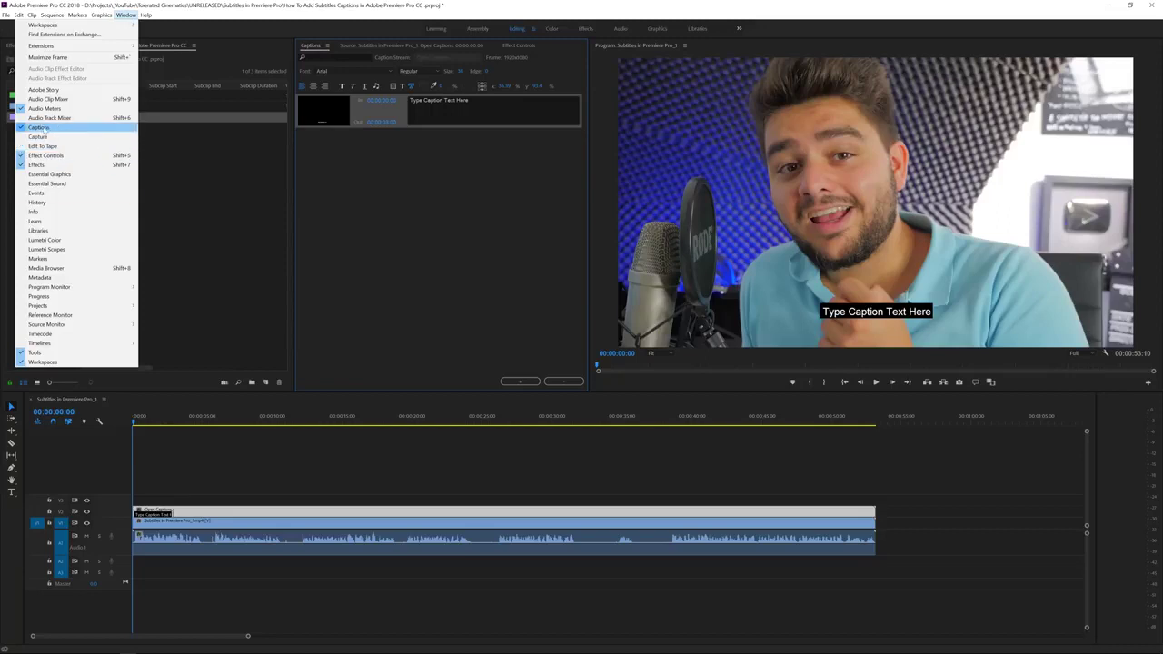
pyautogui.click(325, 60)
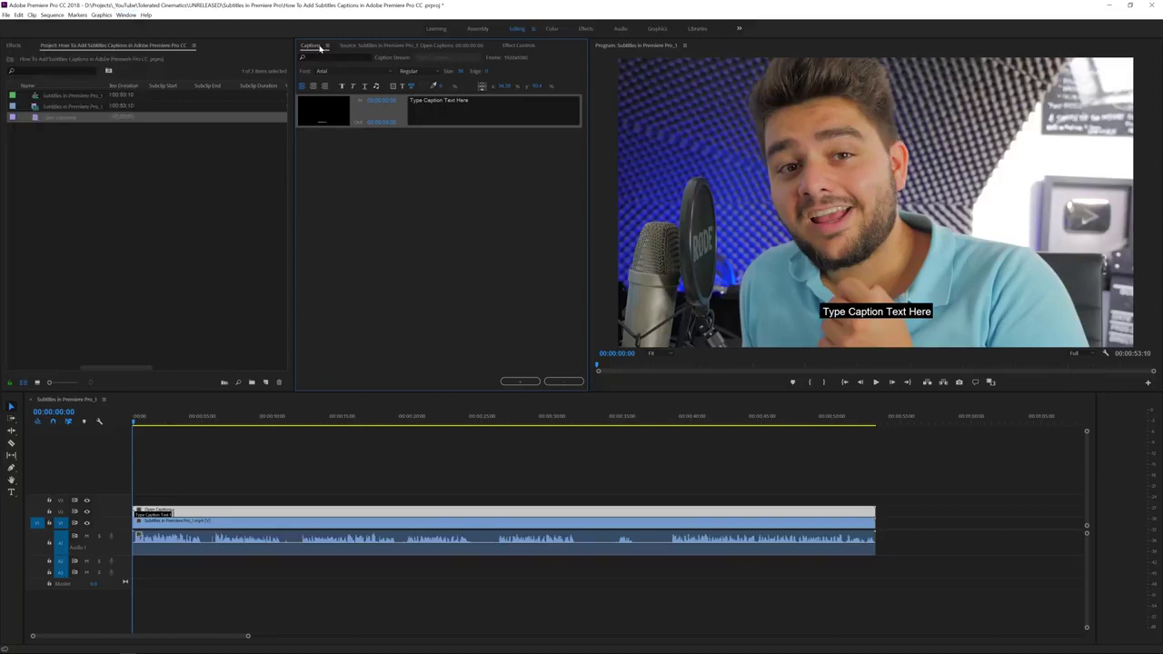
pyautogui.click(326, 46)
pyautogui.moveTo(305, 47); pyautogui.dragTo(309, 118)
# - Replace the placeholder text with "Hey whatsup ladies and gentlemen."
pyautogui.click(505, 104)
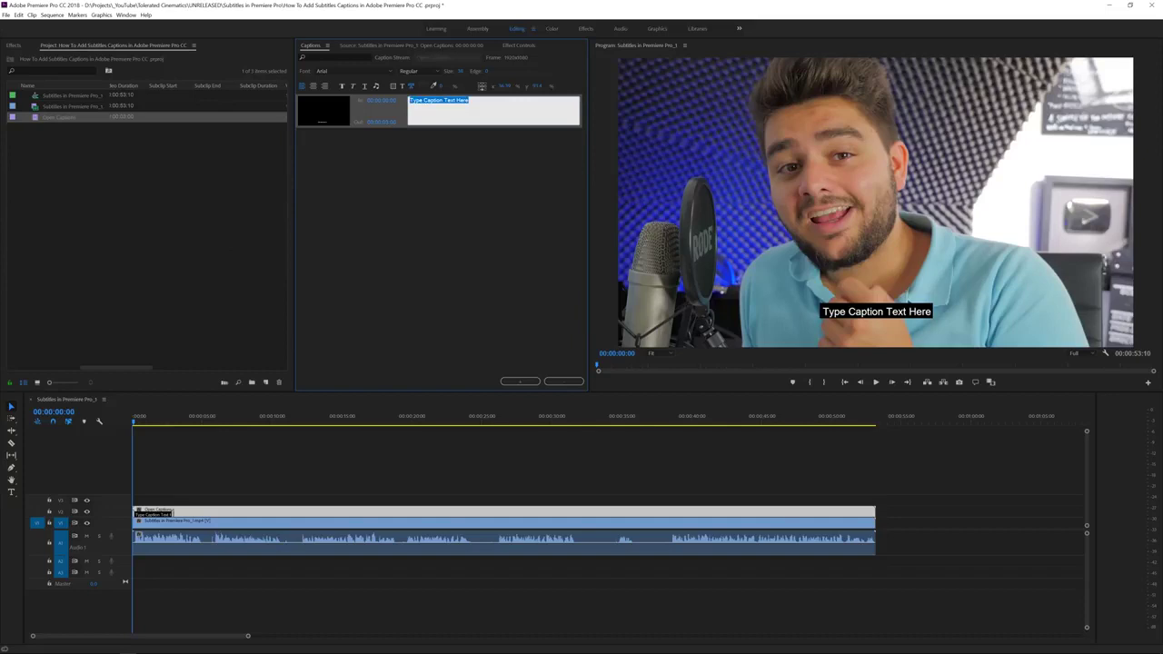
pyautogui.write('Hey')
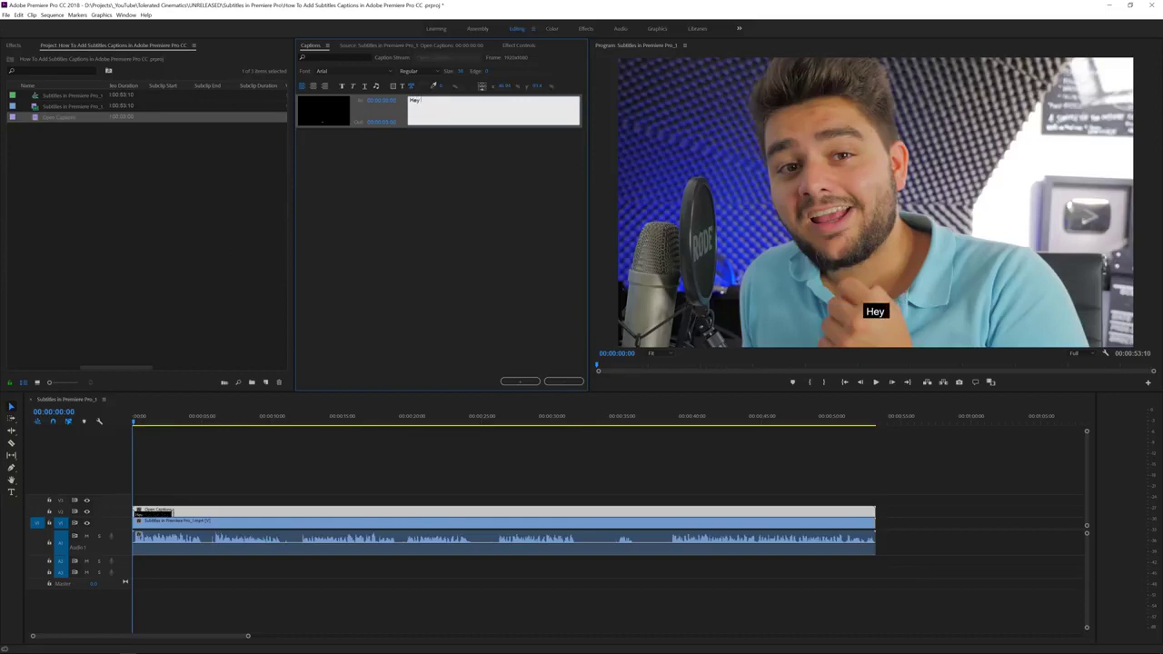
pyautogui.write(' whatsup ladie')
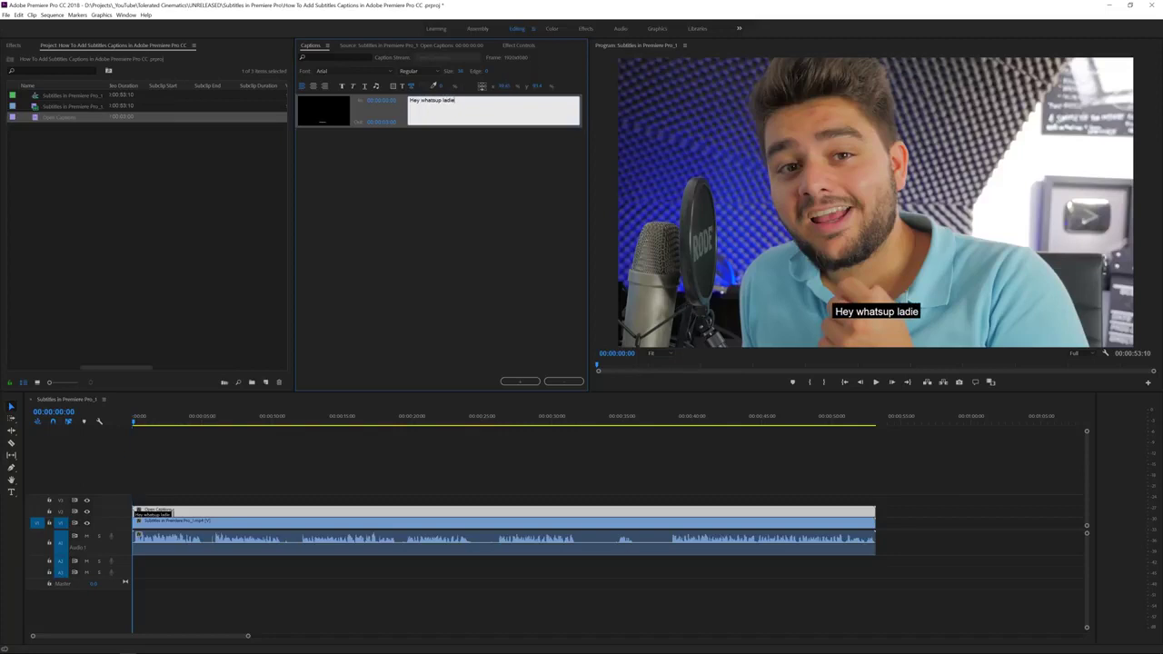
pyautogui.write('and gentlemen')
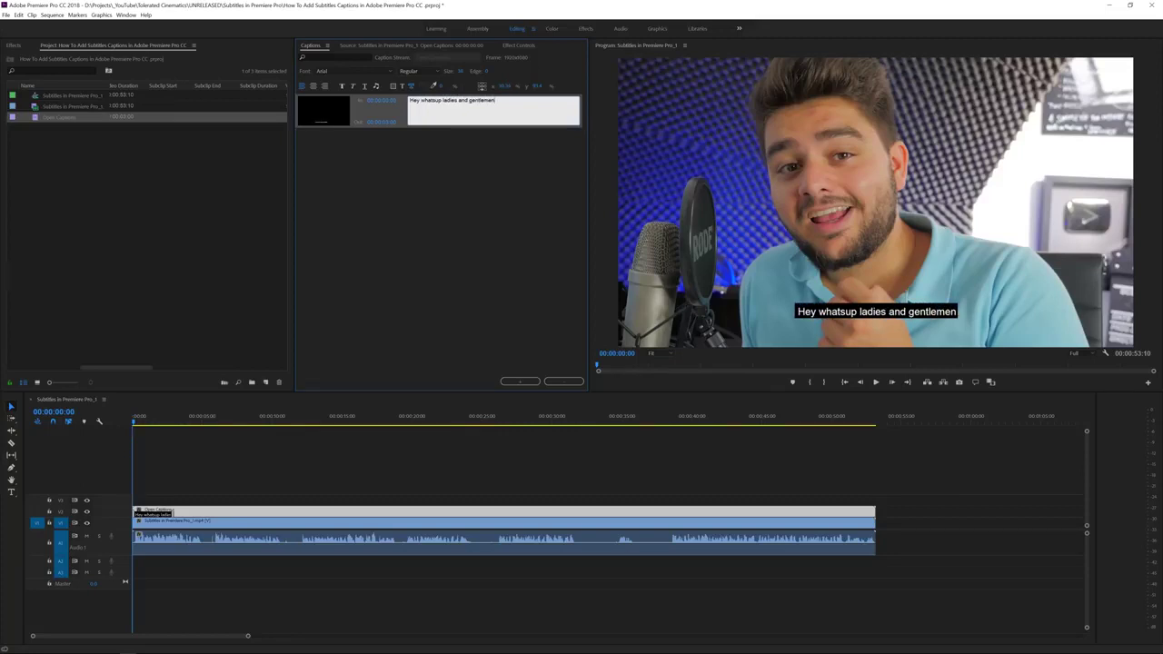
pyautogui.write('.')
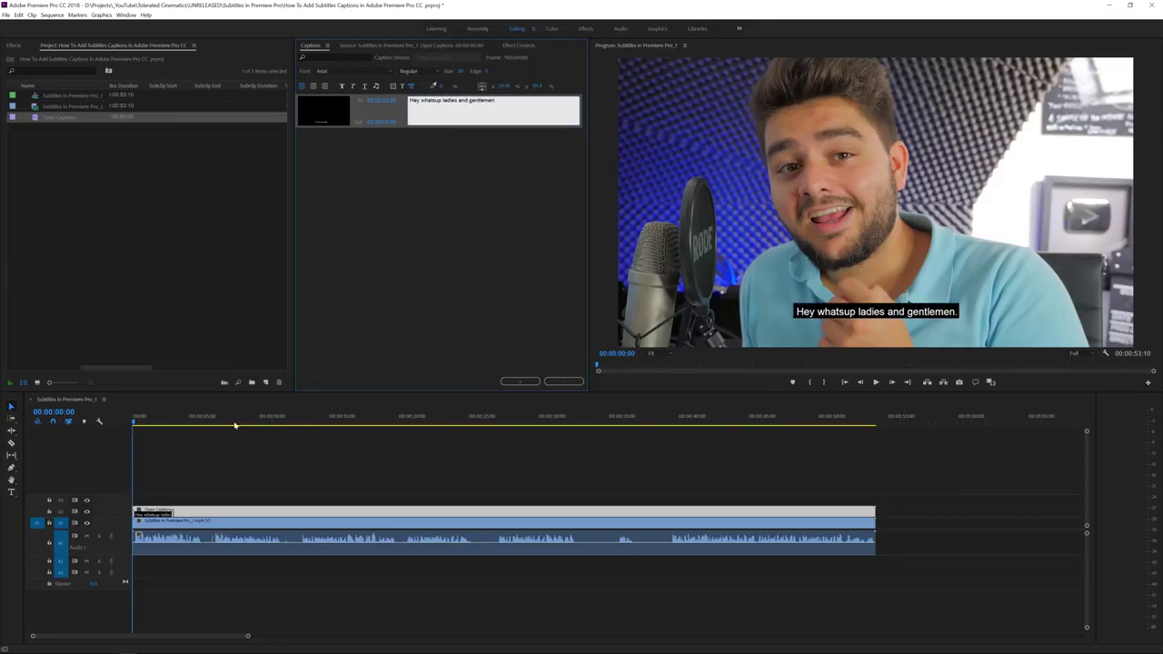
# - Trim the first caption to end at 00:00:02:19, where the spoken line ends
pyautogui.moveTo(249, 636); pyautogui.dragTo(161, 639)
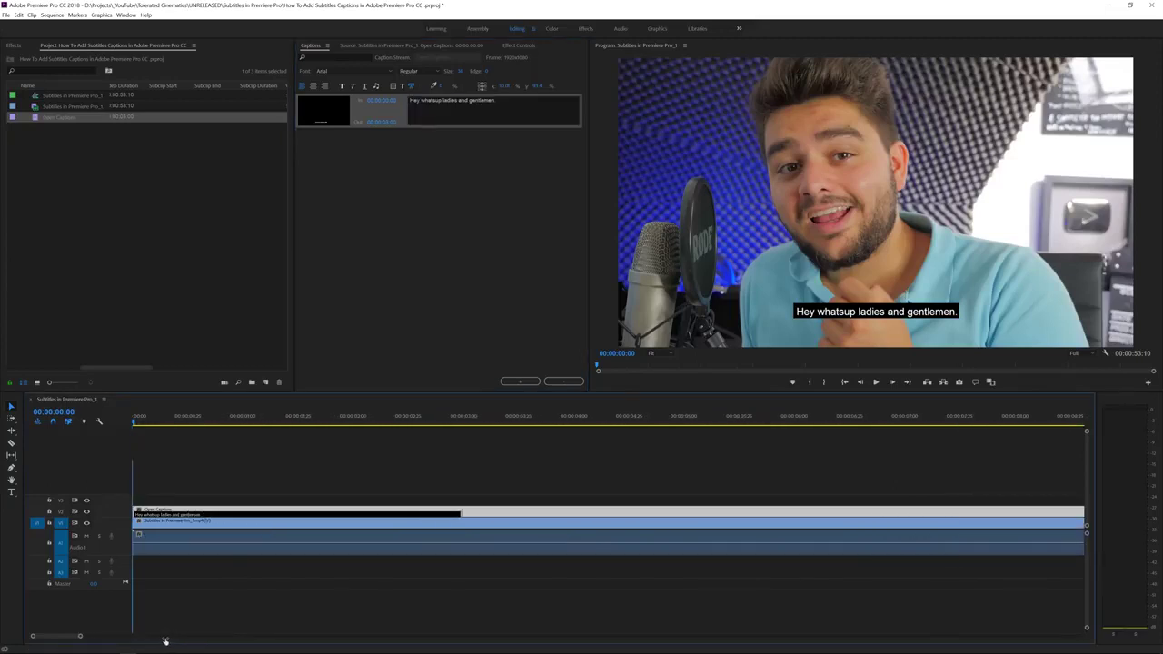
pyautogui.click(280, 588)
pyautogui.press('space')
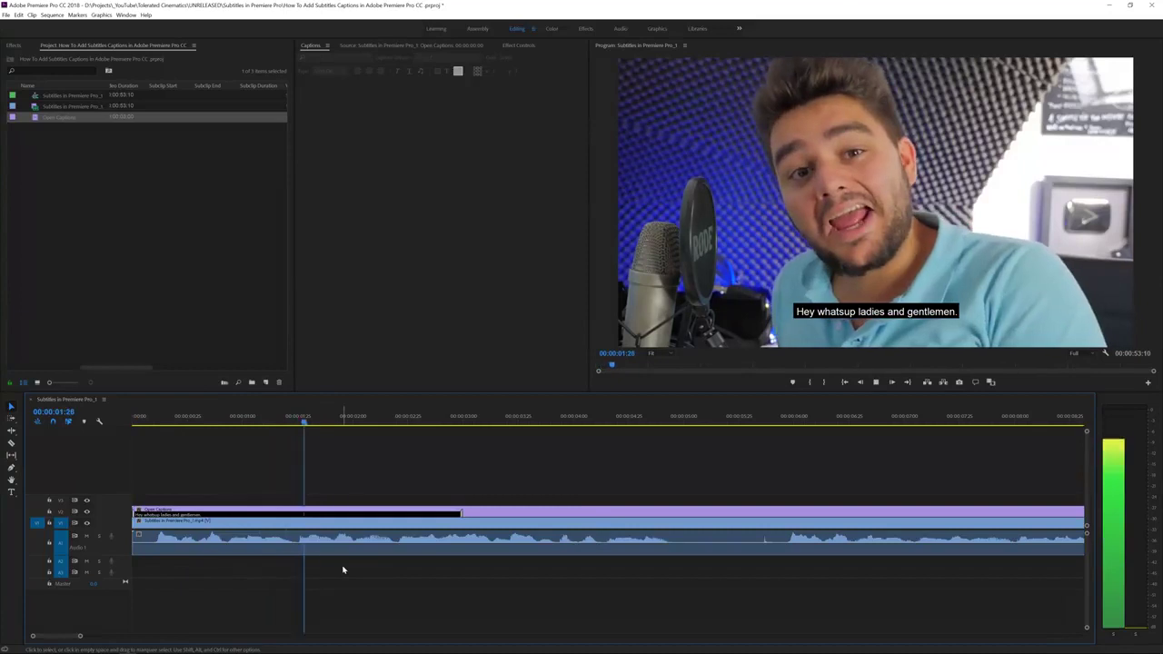
pyautogui.press('space')
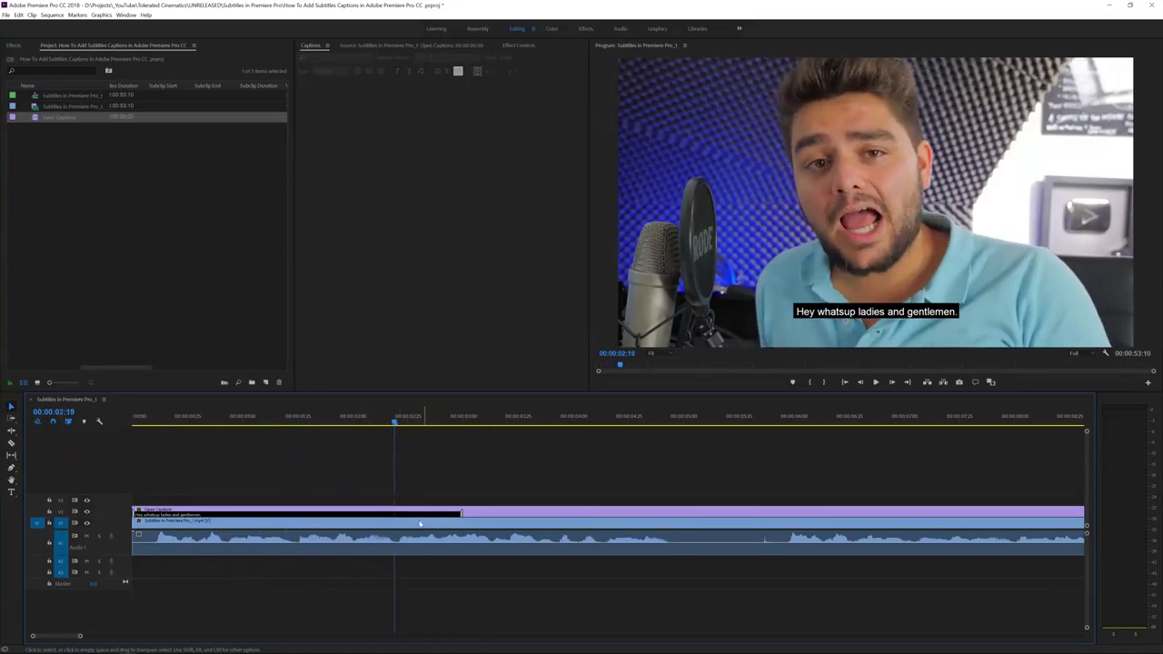
pyautogui.moveTo(463, 516); pyautogui.dragTo(393, 514)
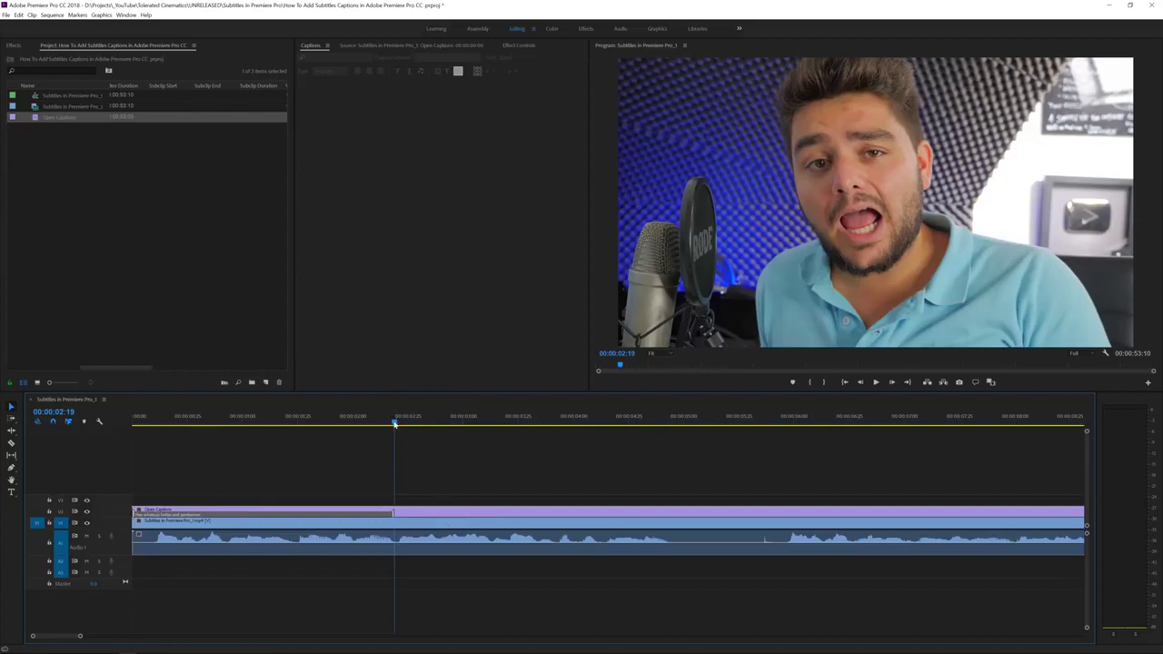
pyautogui.click(408, 530)
pyautogui.doubleClick(416, 514)
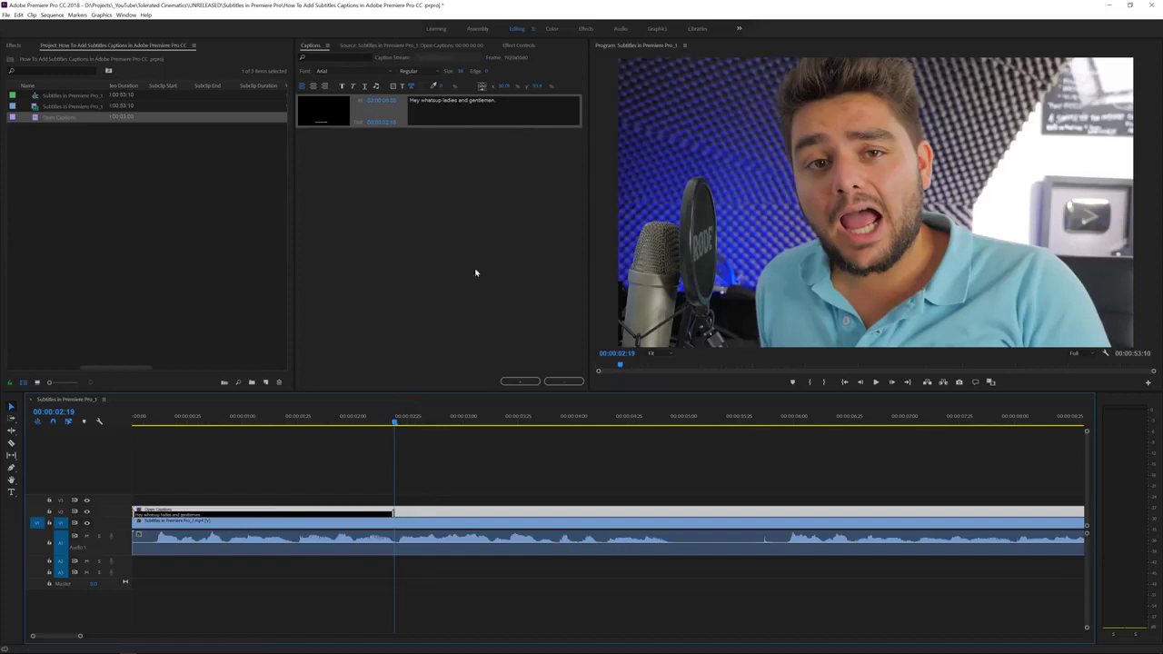
# - Add a second caption giving the speaker's name and "today it's Tip Trick Tuesday!"
pyautogui.click(529, 382)
pyautogui.click(470, 146)
pyautogui.write('T')
pyautogui.press('BackSpace')
pyautogui.write("I'm Ignace Aleyta")
pyautogui.press('BackSpace')
pyautogui.press('BackSpace')
pyautogui.write("a and today it's Tip Trick Tuesday!")
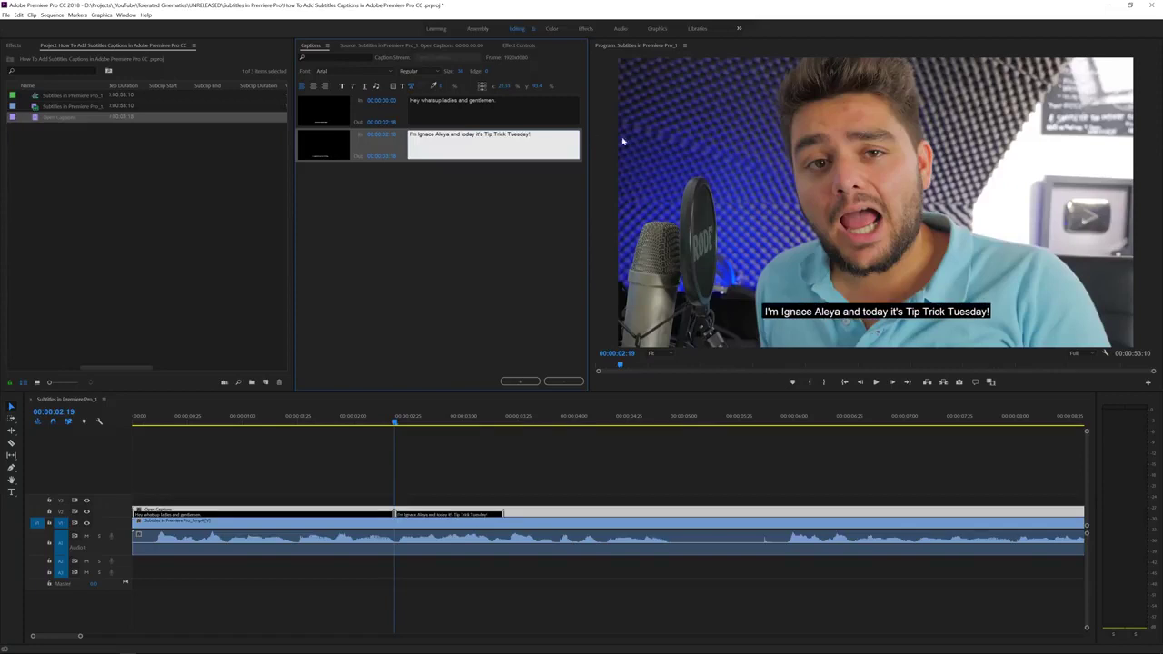
pyautogui.click(517, 215)
# - Extend the second caption to end at 00:00:04:46, when the spoken line ends
pyautogui.click(441, 458)
pyautogui.press('space')
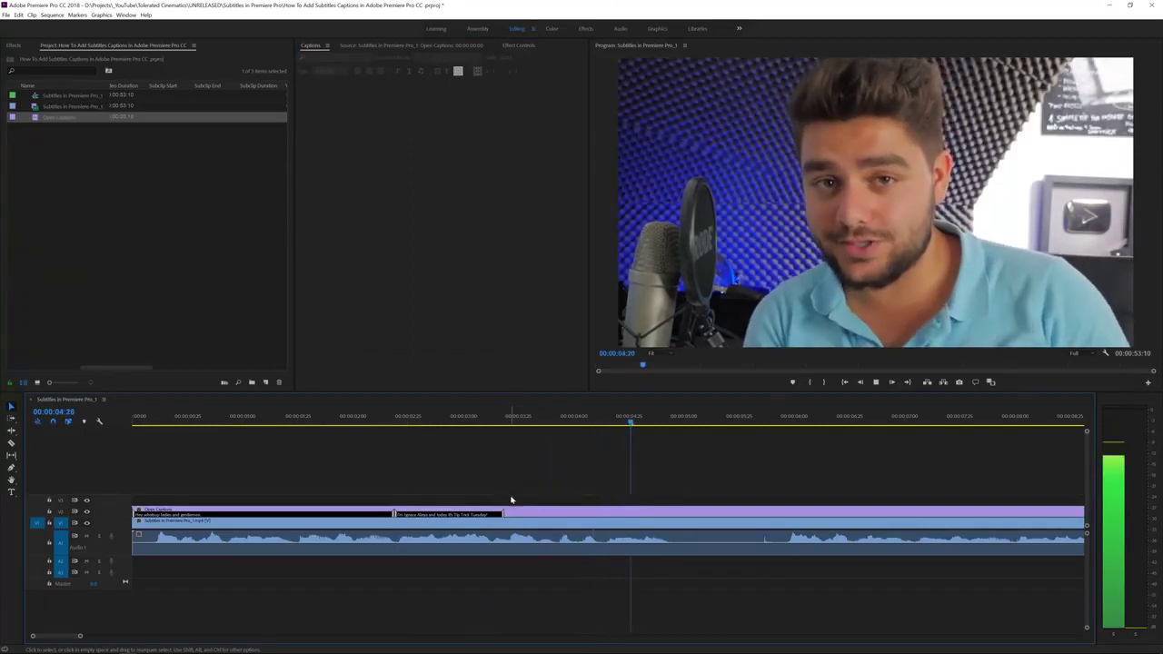
pyautogui.press('space')
pyautogui.moveTo(503, 515); pyautogui.dragTo(676, 524)
# - Return to the first caption and select it in the Captions panel
pyautogui.click(624, 421)
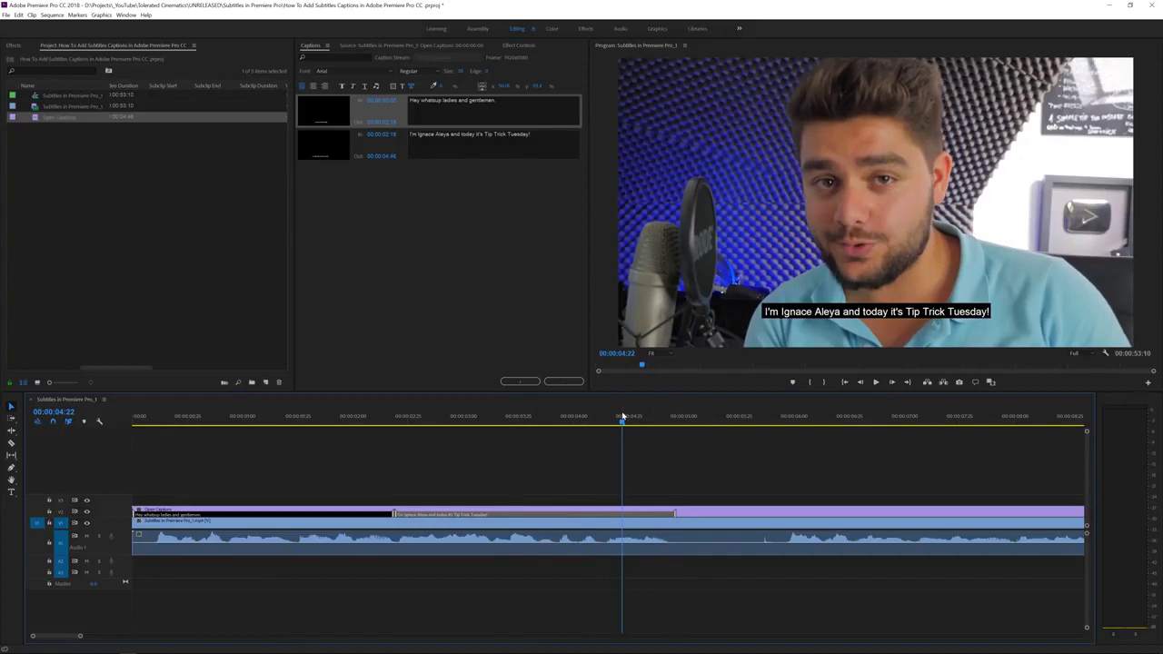
pyautogui.click(339, 420)
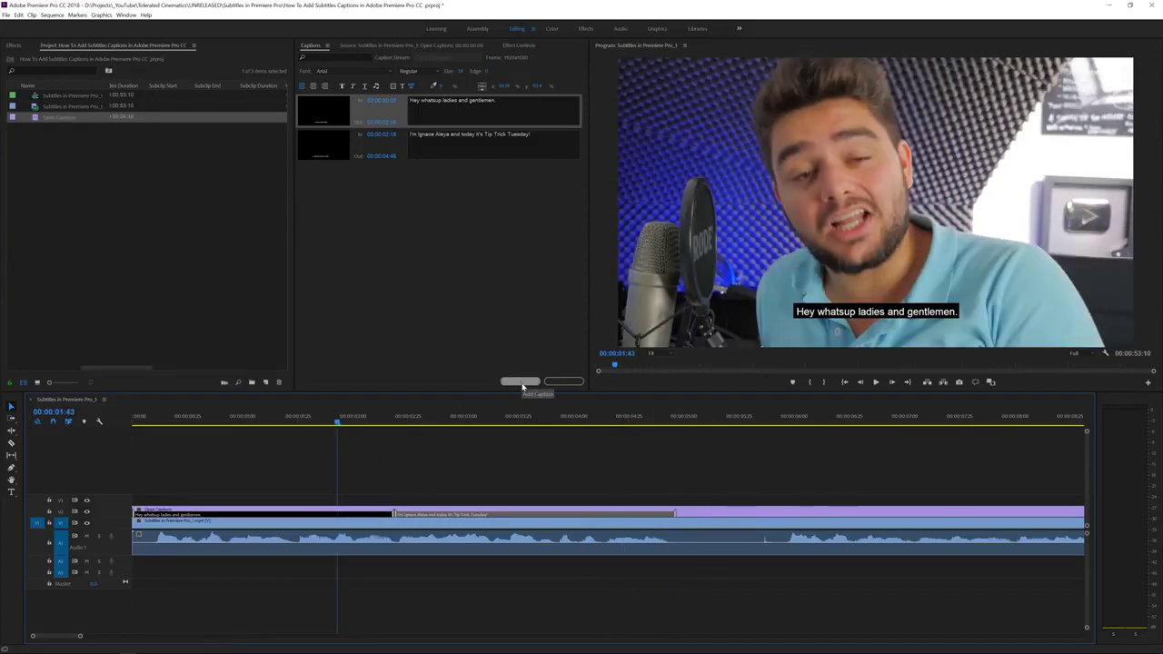
pyautogui.click(357, 148)
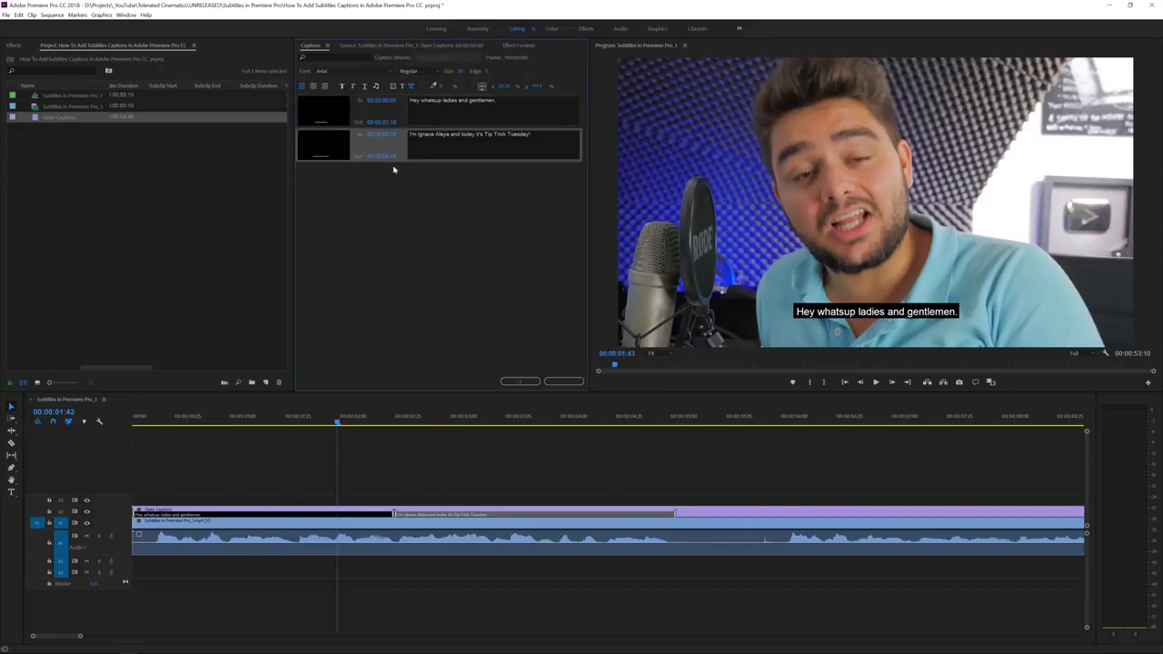
pyautogui.click(555, 381)
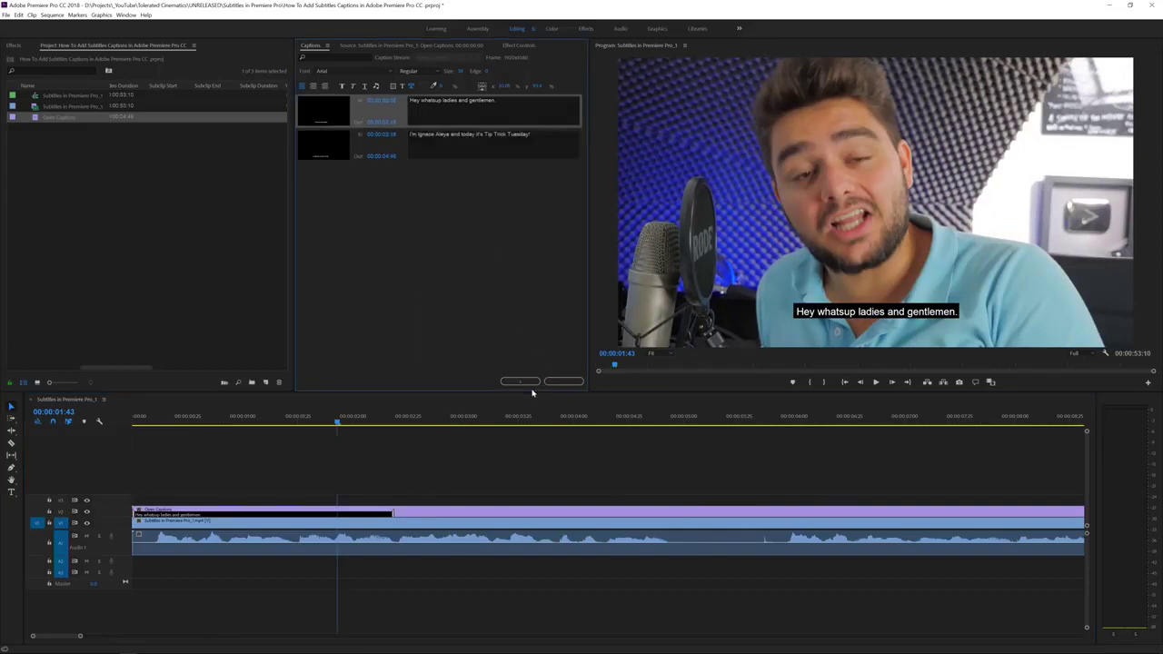
pyautogui.click(478, 274)
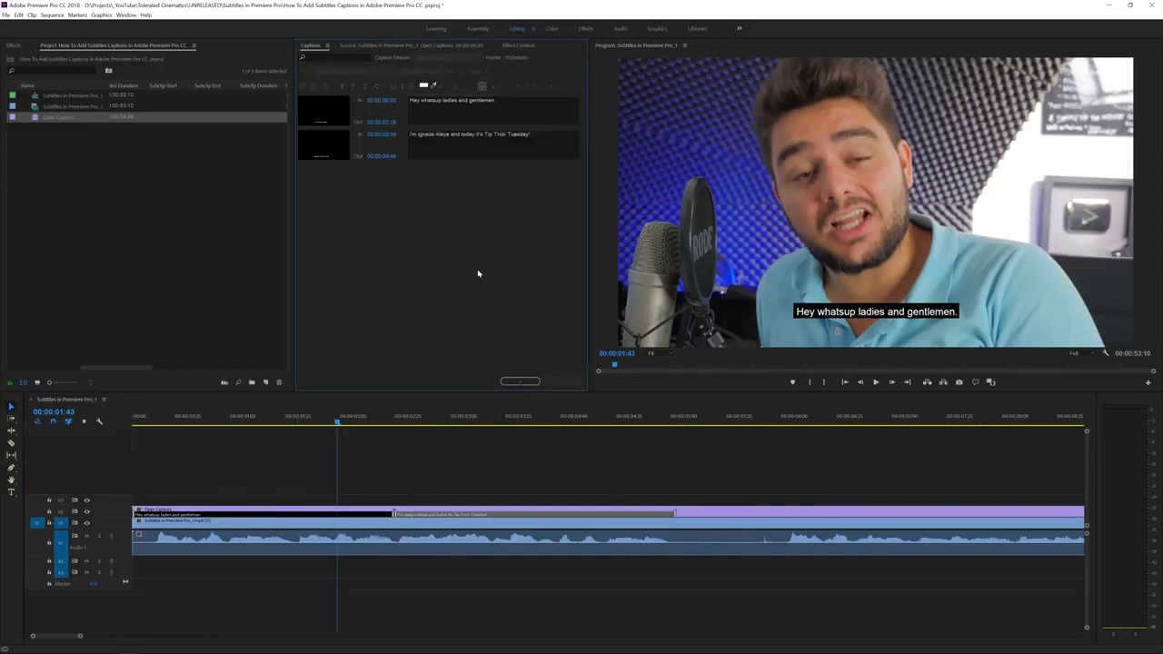
pyautogui.click(372, 112)
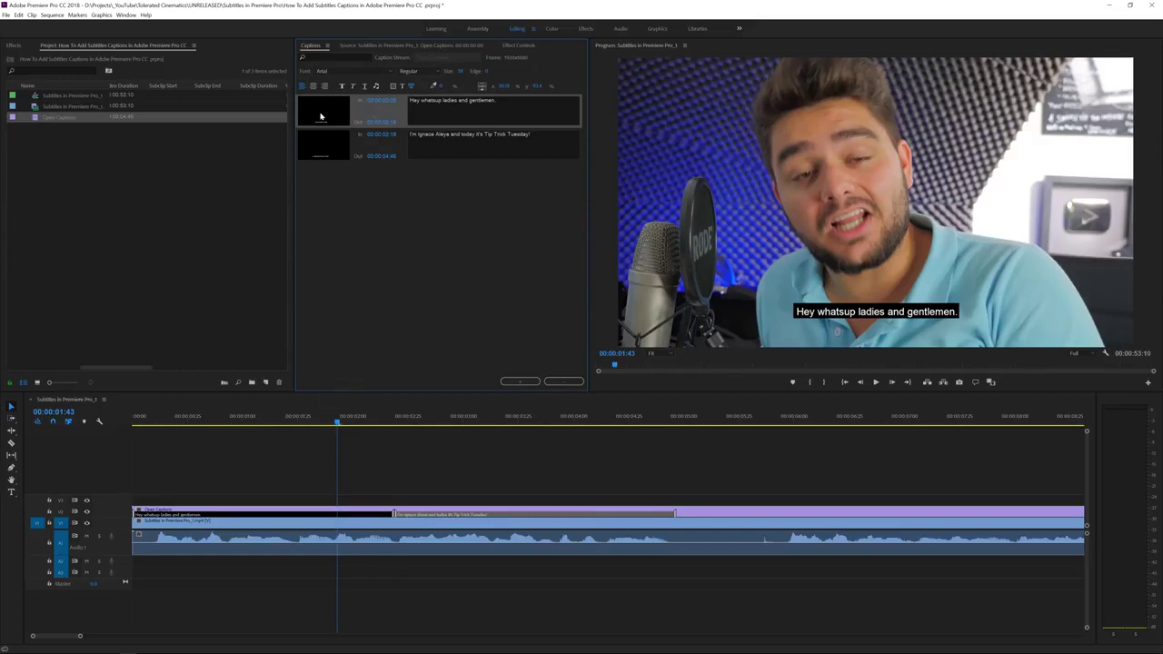
# - Set the first caption to Lato Italic at size 40, saving the project along the way
pyautogui.click(331, 73)
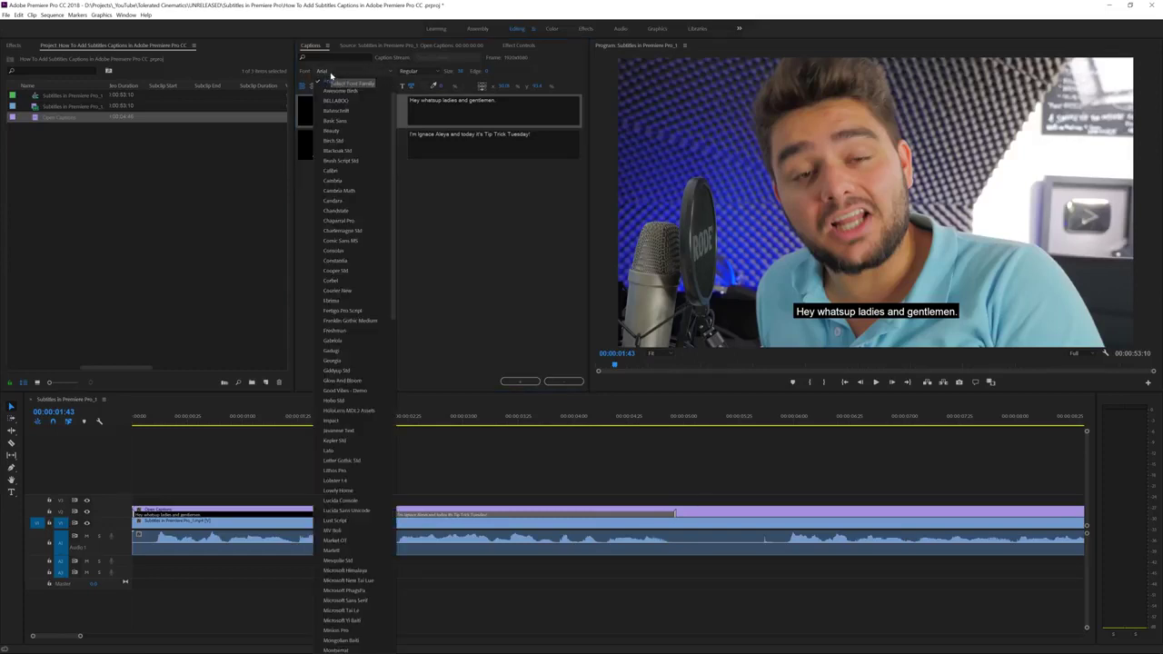
pyautogui.scroll(-5, 332, 91)
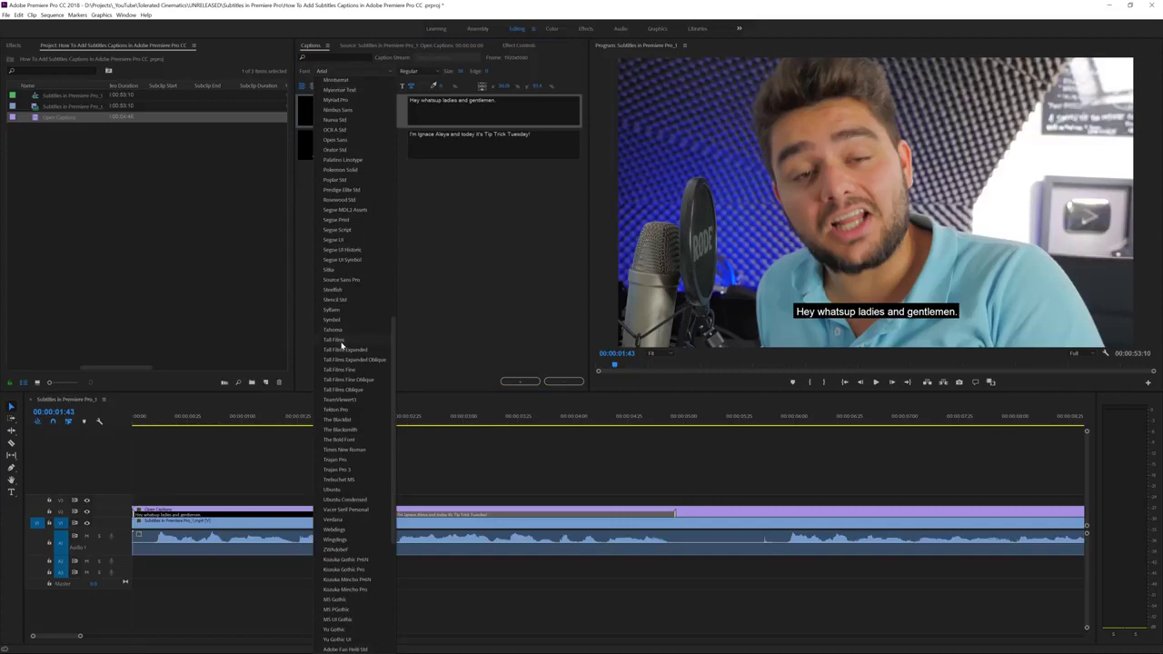
pyautogui.hotkey('ctrl', 's')
pyautogui.click(341, 73)
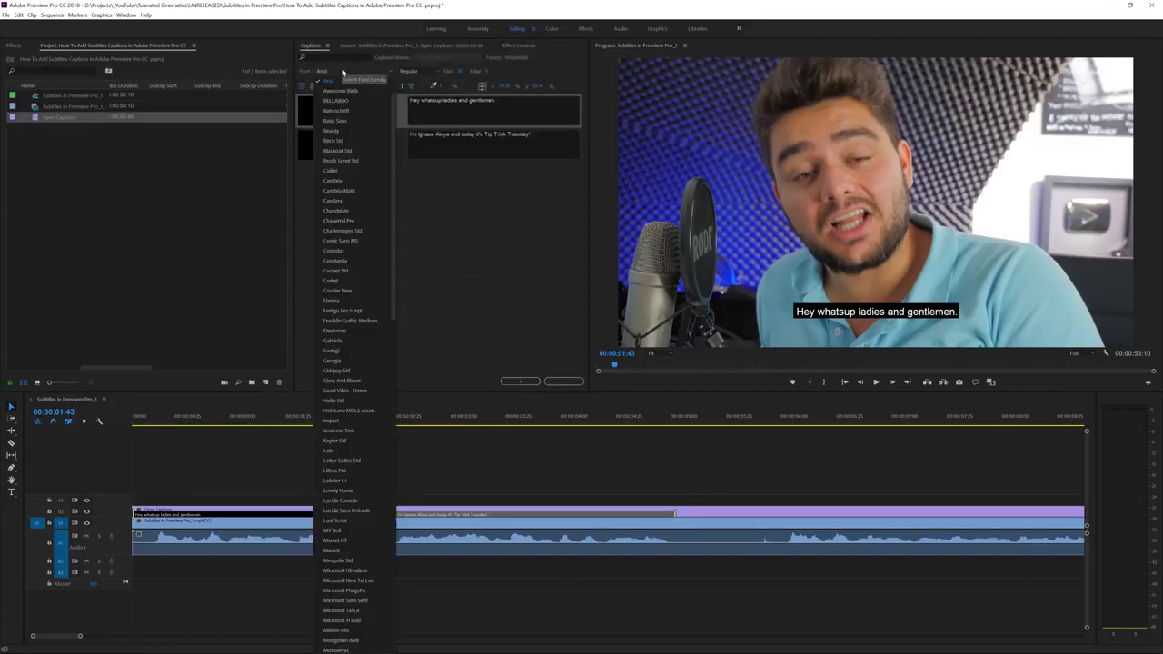
pyautogui.click(337, 456)
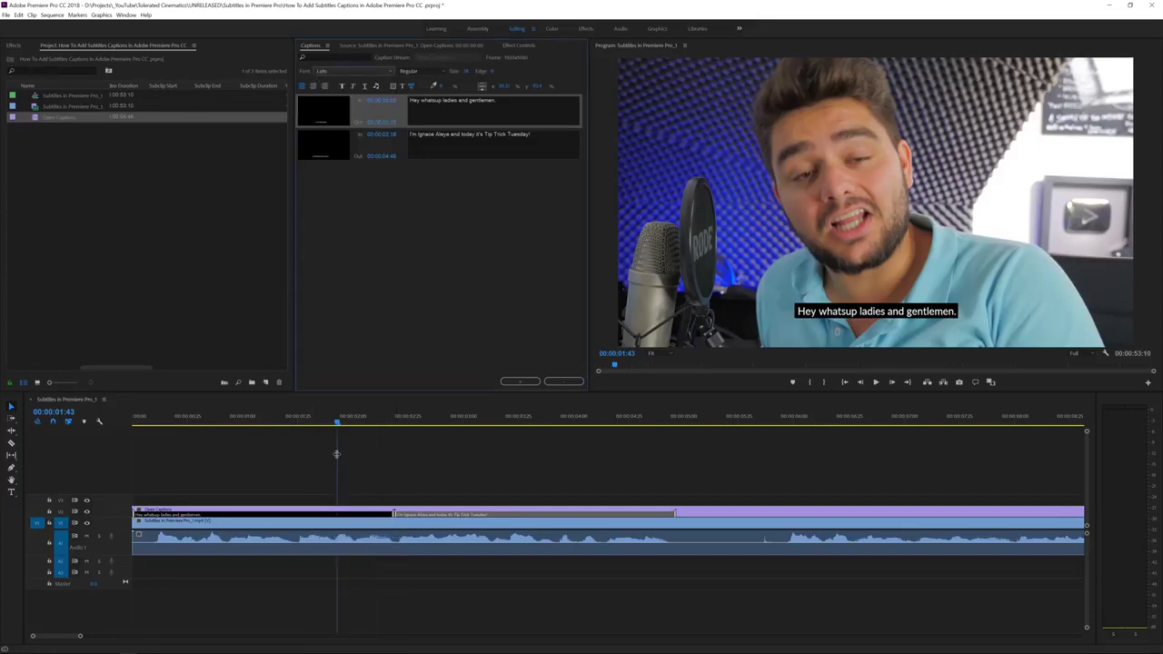
pyautogui.click(427, 73)
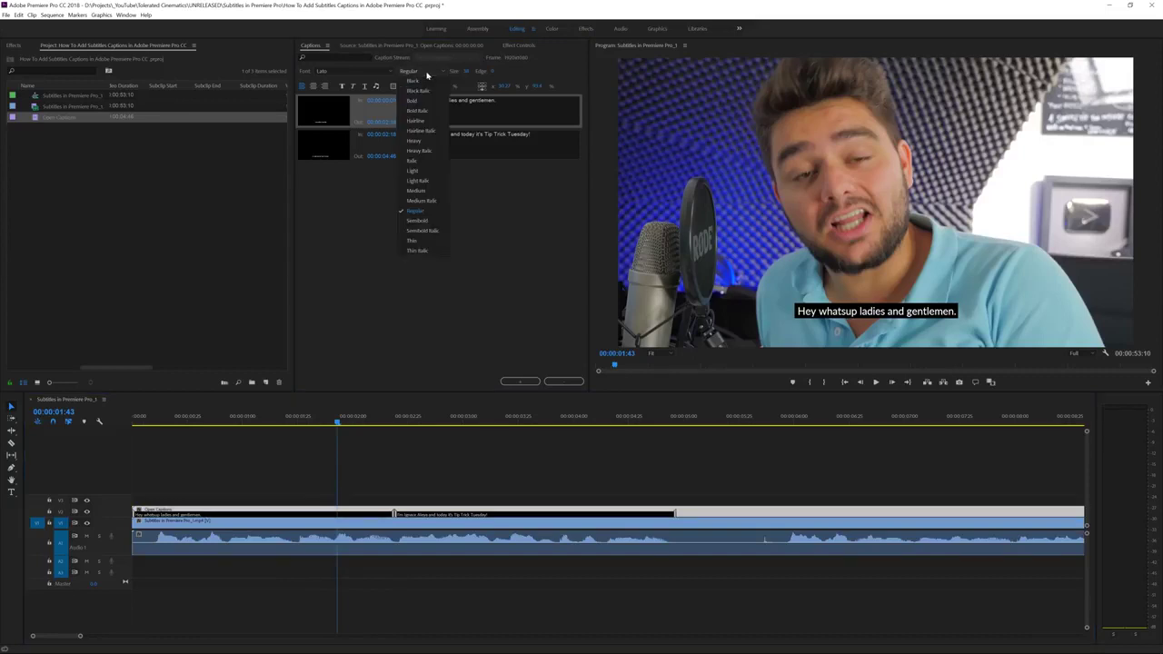
pyautogui.click(418, 168)
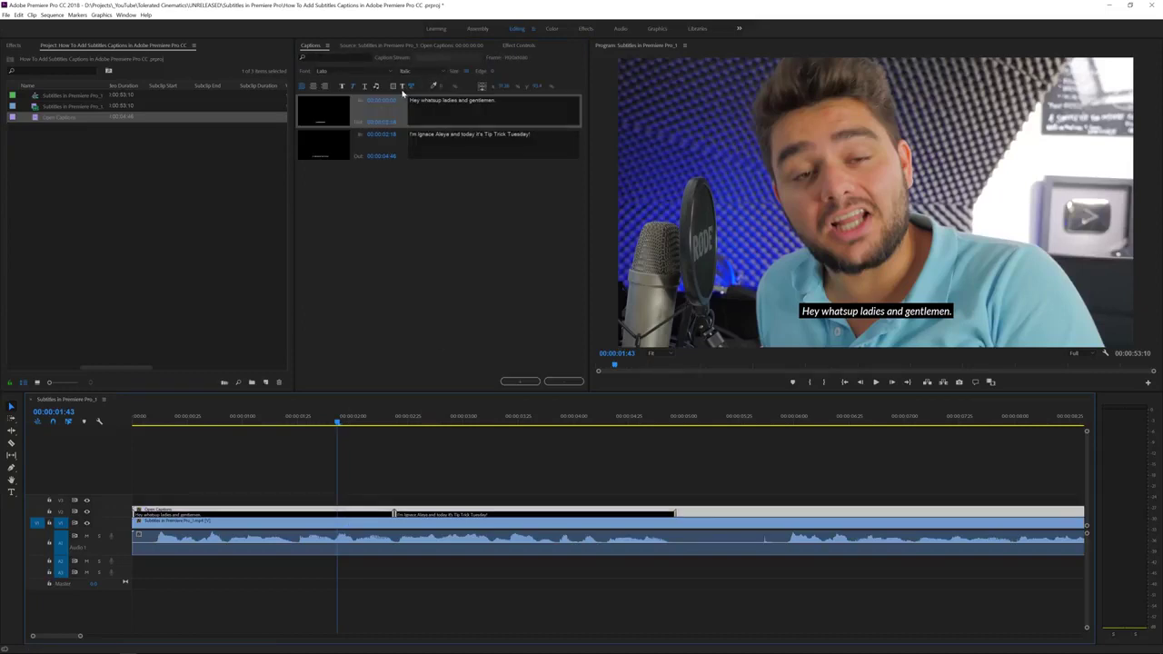
pyautogui.click(466, 71)
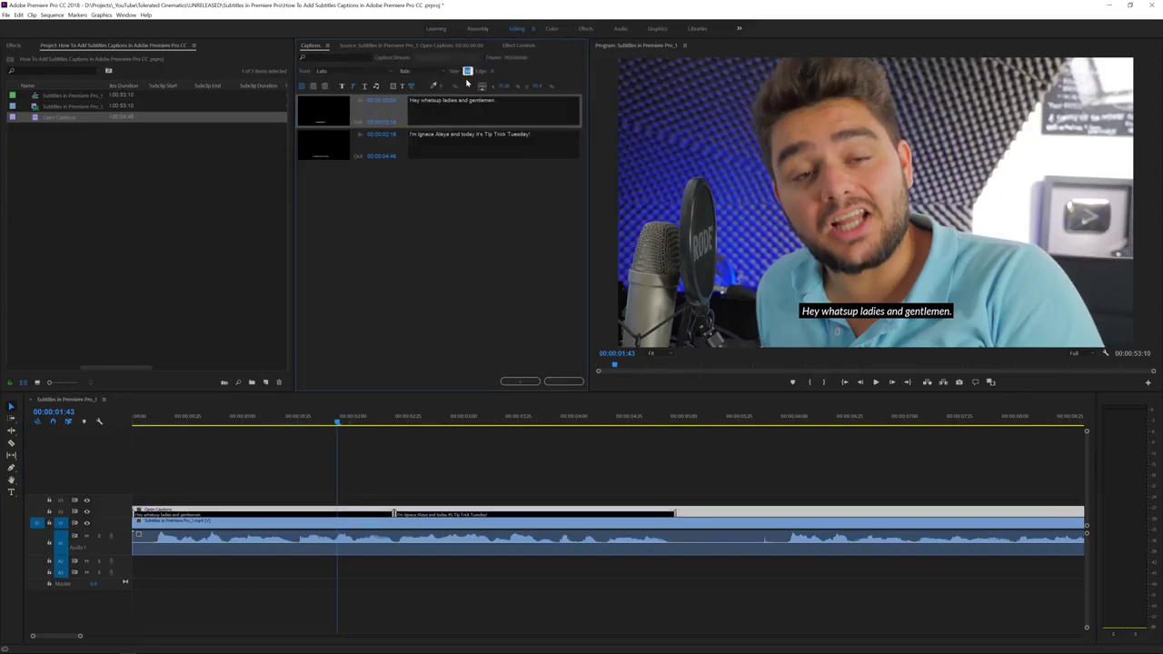
pyautogui.write('40')
pyautogui.press('Return')
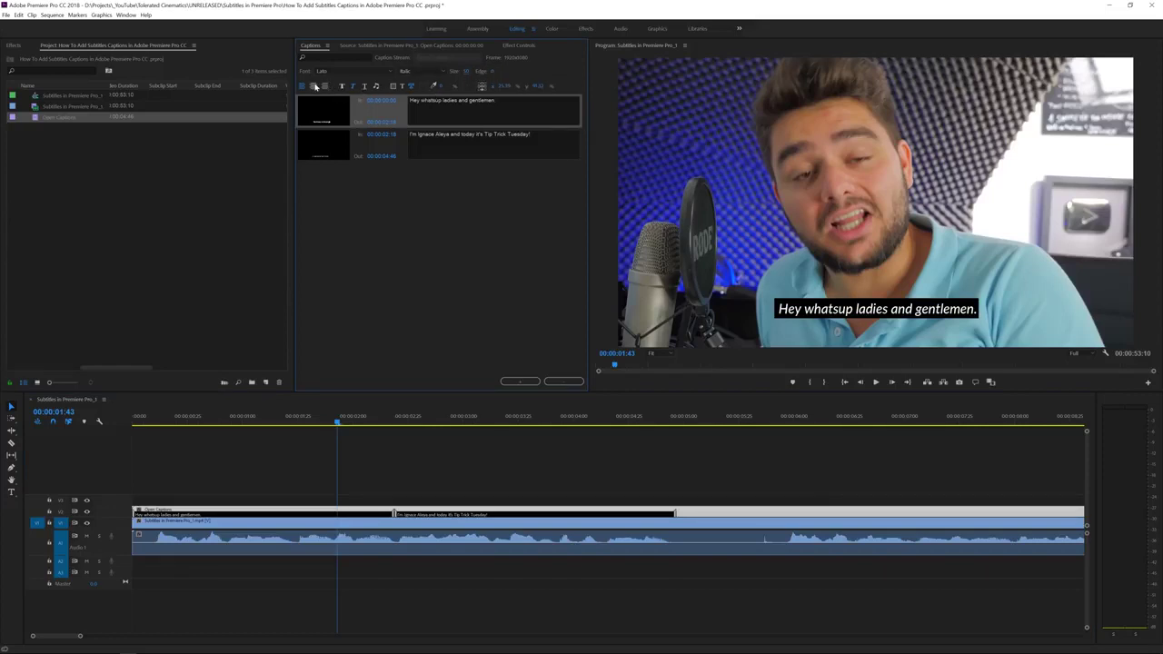
pyautogui.click(376, 88)
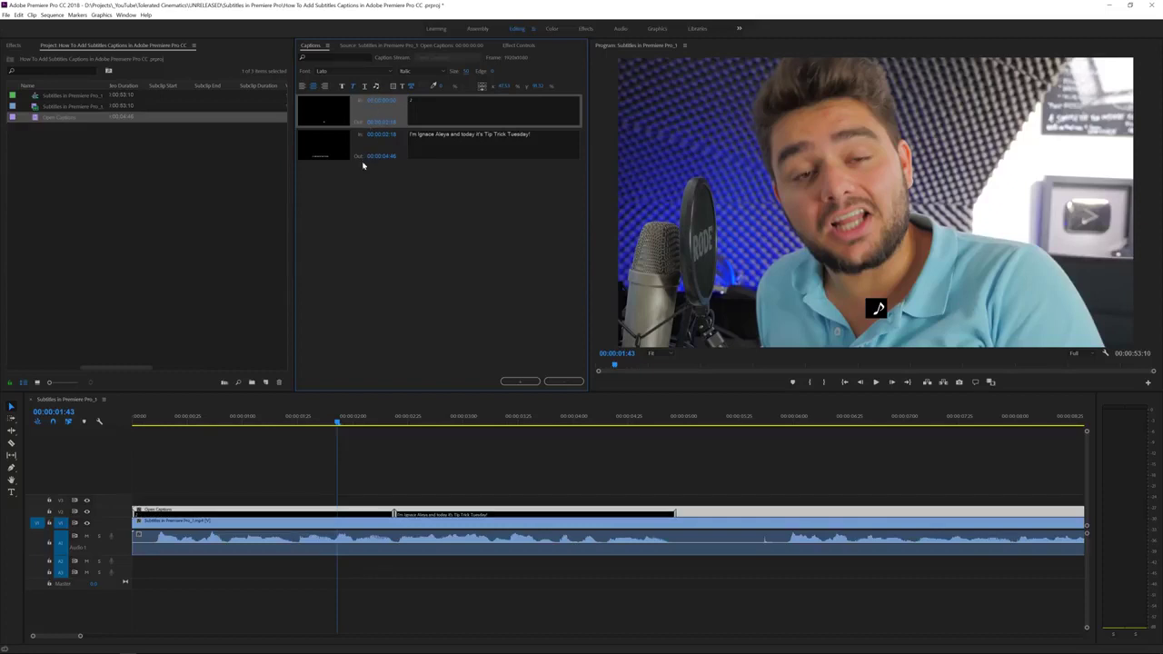
pyautogui.hotkey('ctrl', 'z')
pyautogui.click(531, 133)
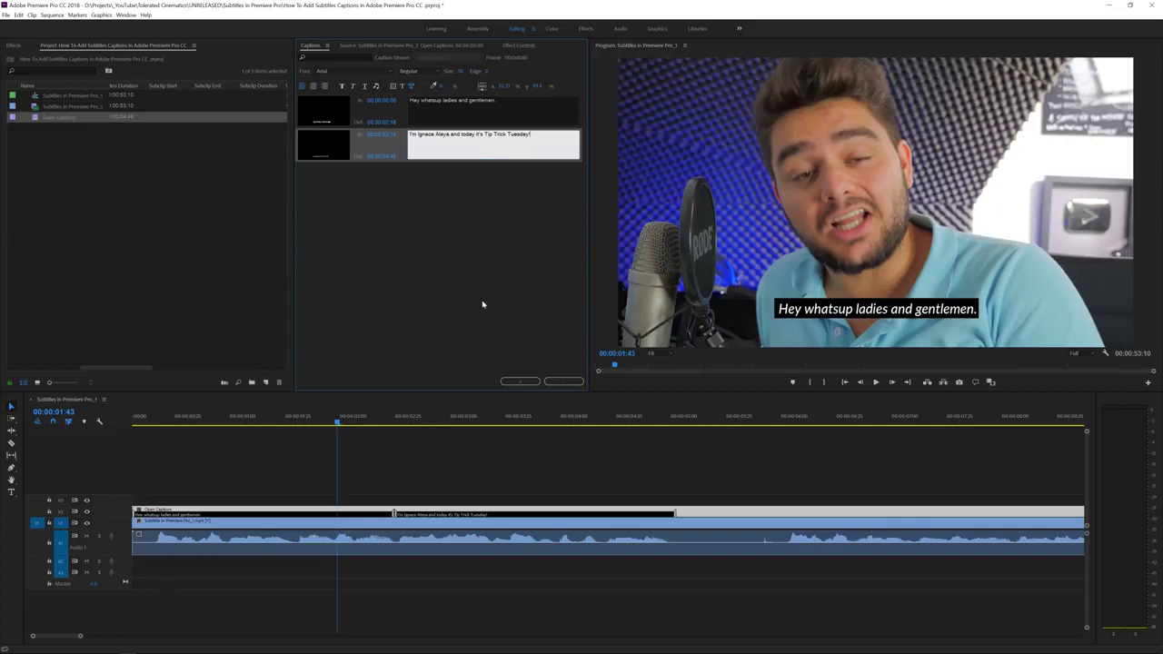
pyautogui.click(520, 381)
pyautogui.click(520, 380)
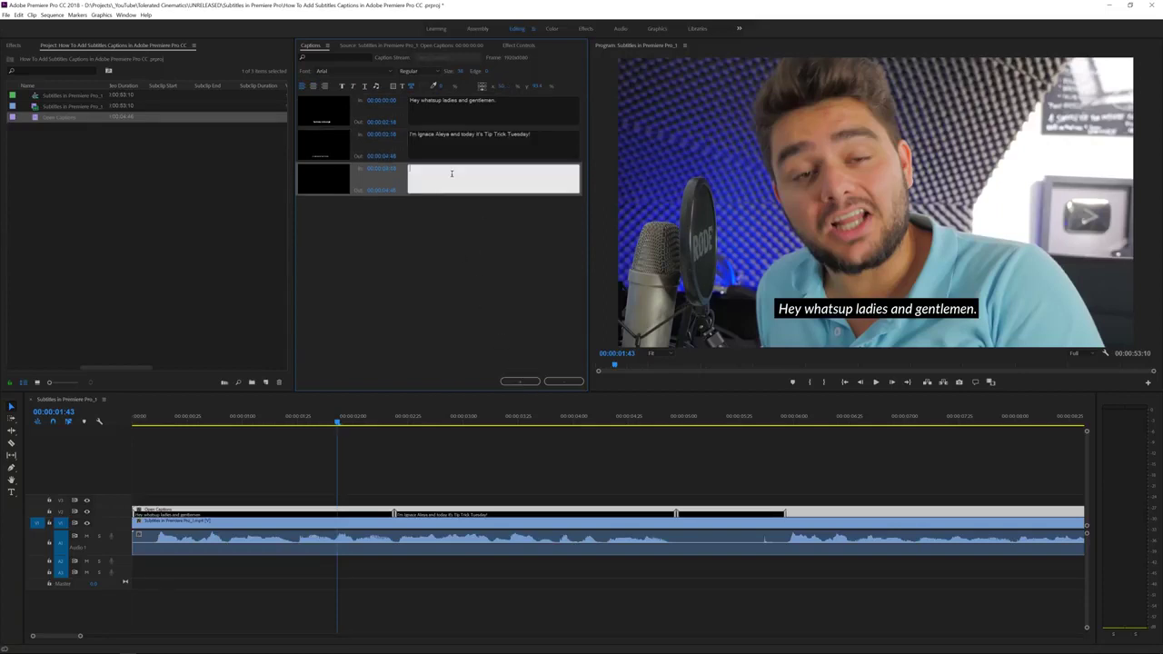
pyautogui.write('This is ama')
pyautogui.write('rica')
pyautogui.click(376, 86)
pyautogui.click(376, 85)
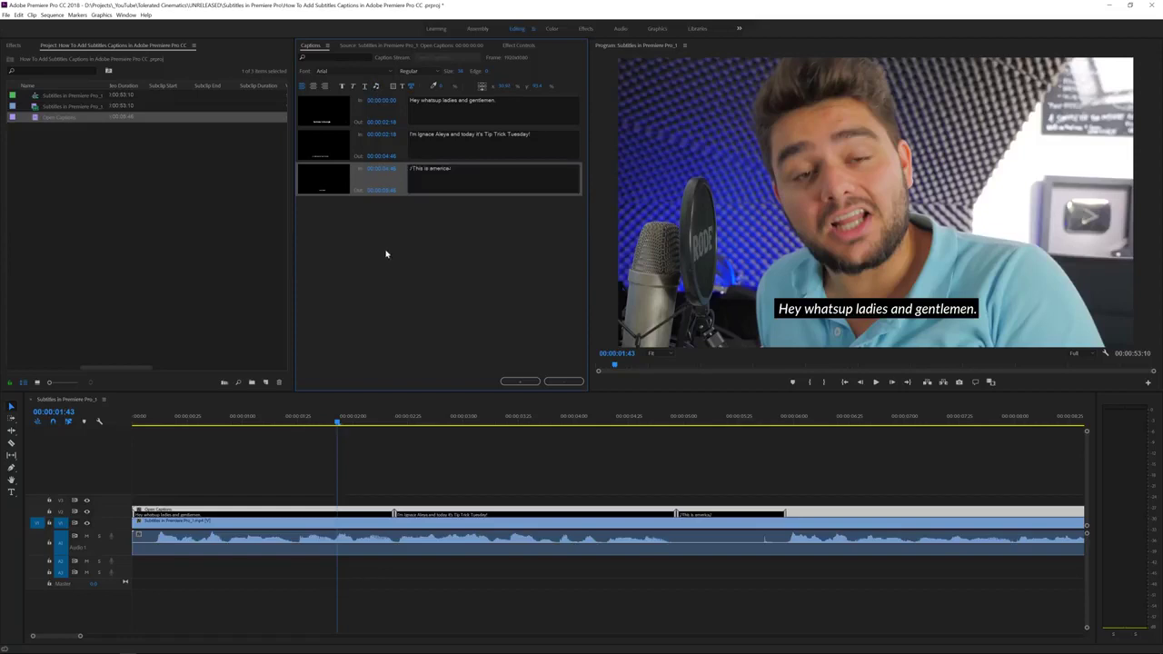
pyautogui.click(381, 355)
pyautogui.click(696, 419)
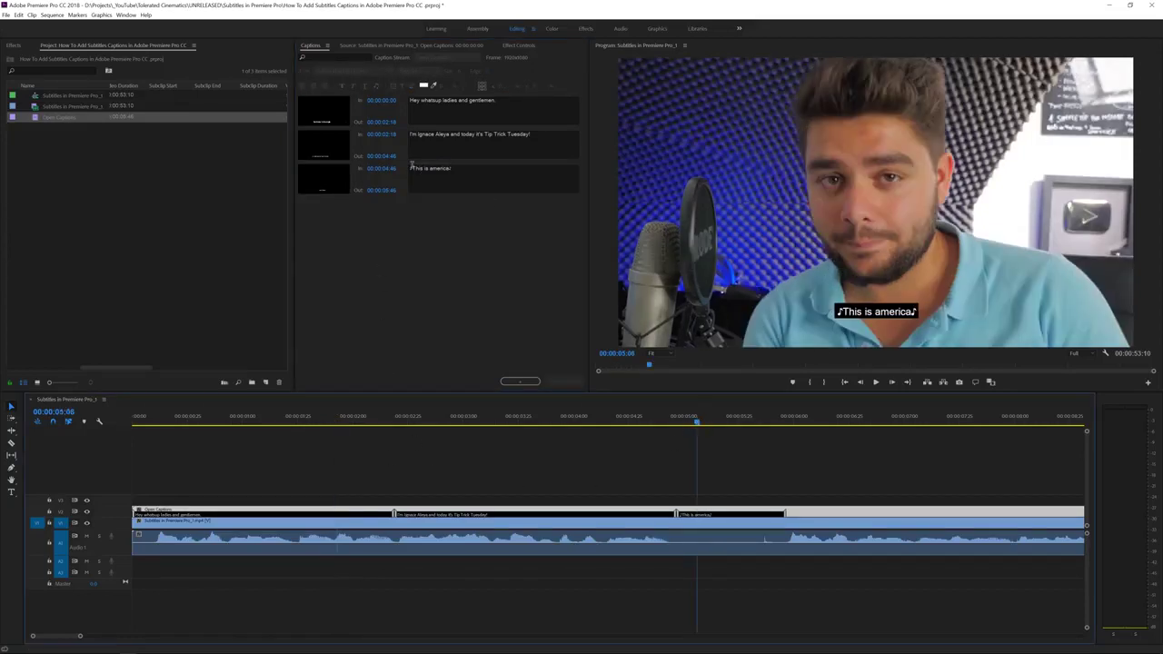
pyautogui.click(411, 167)
pyautogui.click(450, 168)
pyautogui.click(378, 289)
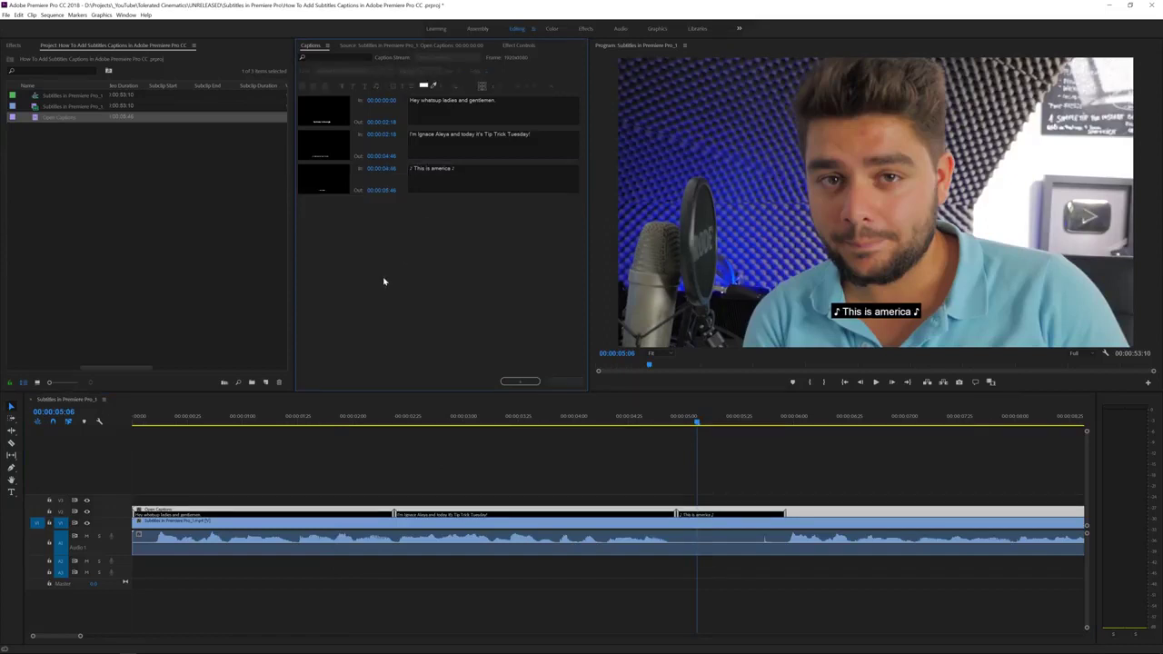
pyautogui.click(708, 515)
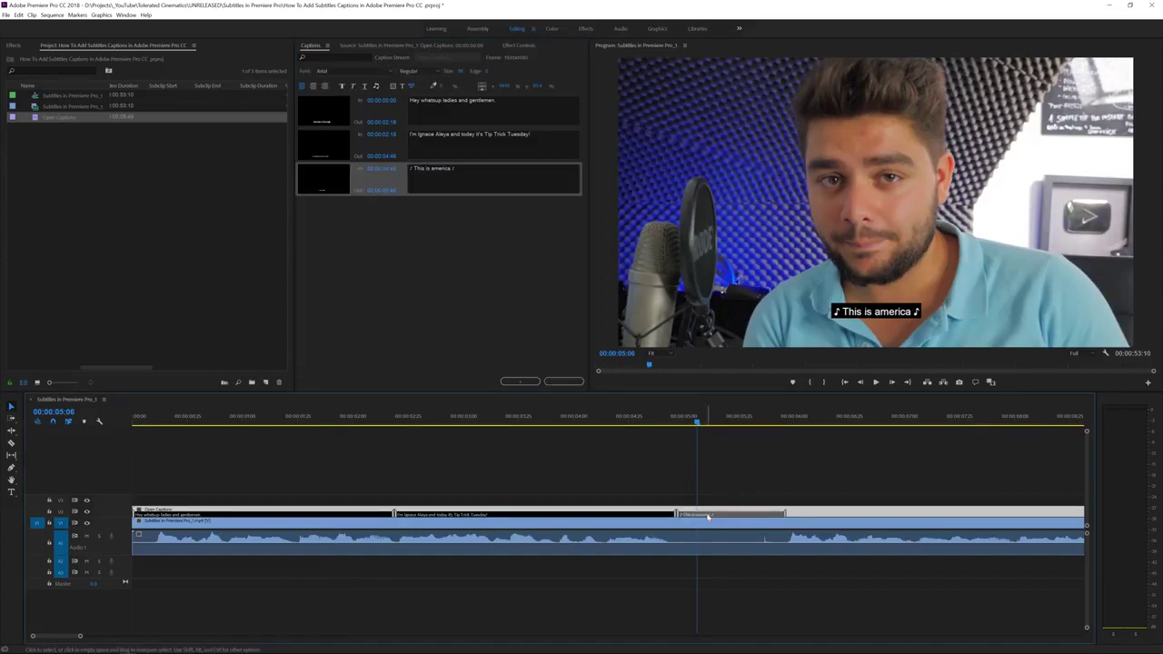
pyautogui.press('Delete')
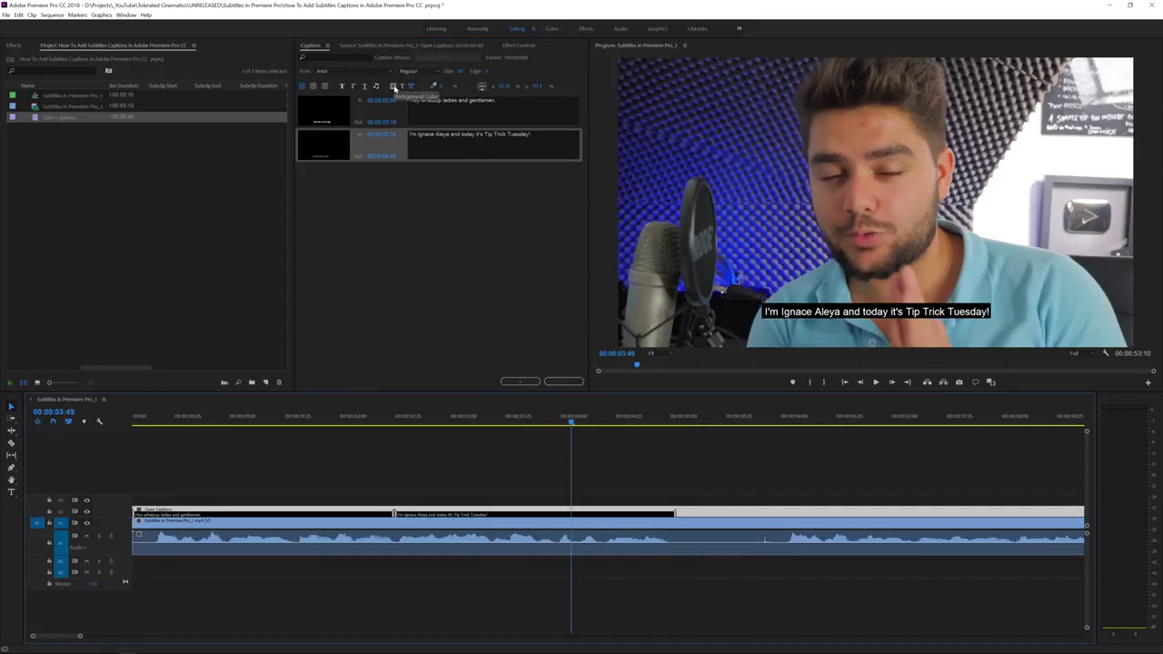
# - Select the second caption's text and open its colour picker, closing it unchanged
pyautogui.click(393, 86)
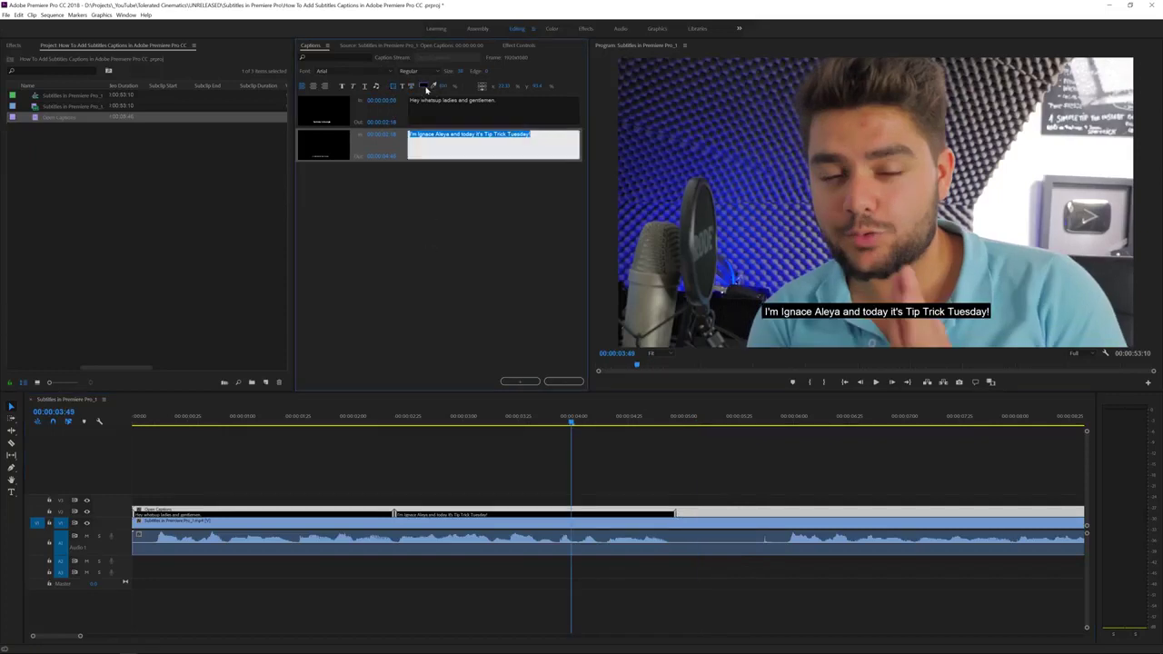
pyautogui.click(427, 88)
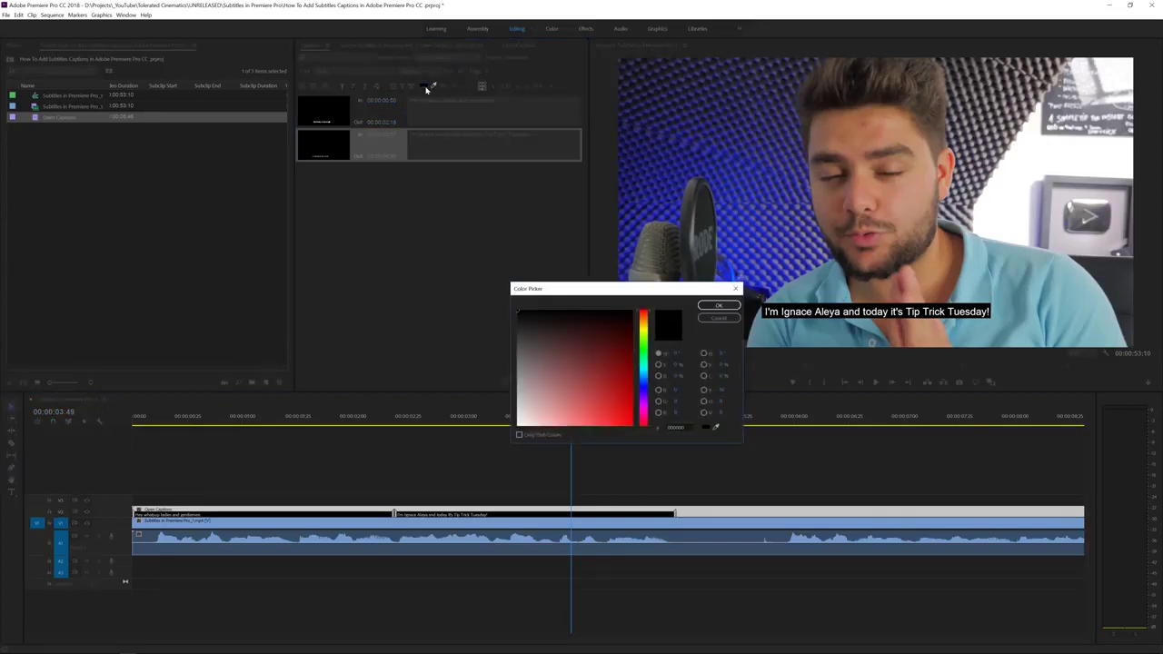
pyautogui.press('Return')
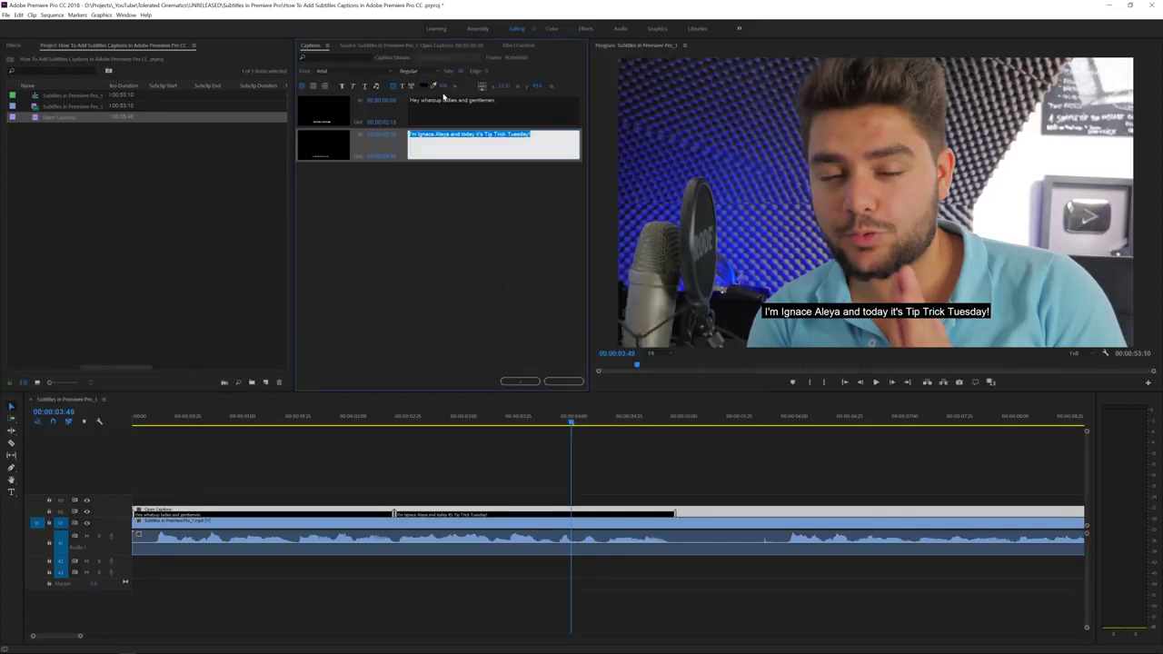
# - Select the first caption instead and open the colour picker for its text
pyautogui.click(443, 87)
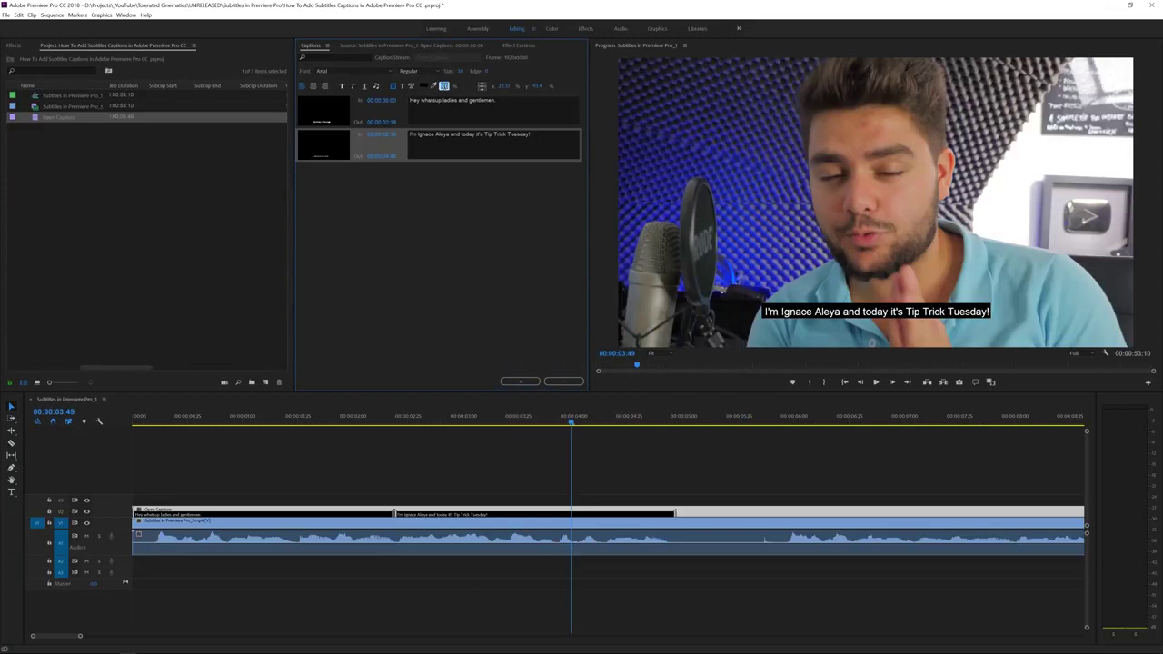
pyautogui.click(443, 86)
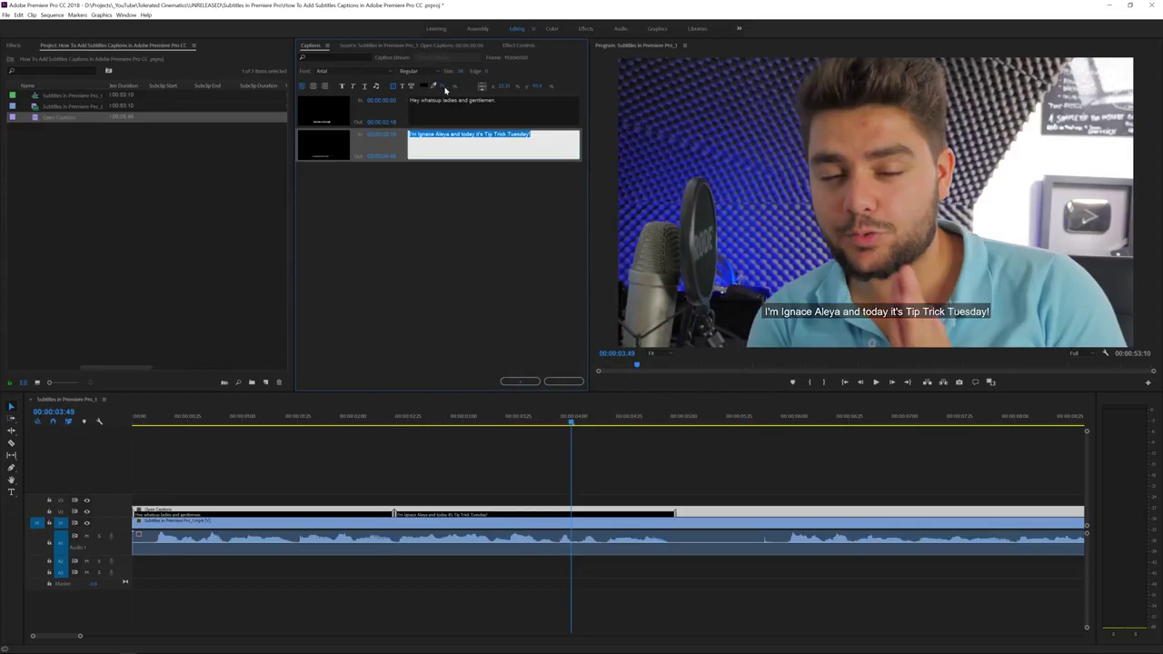
pyautogui.click(410, 267)
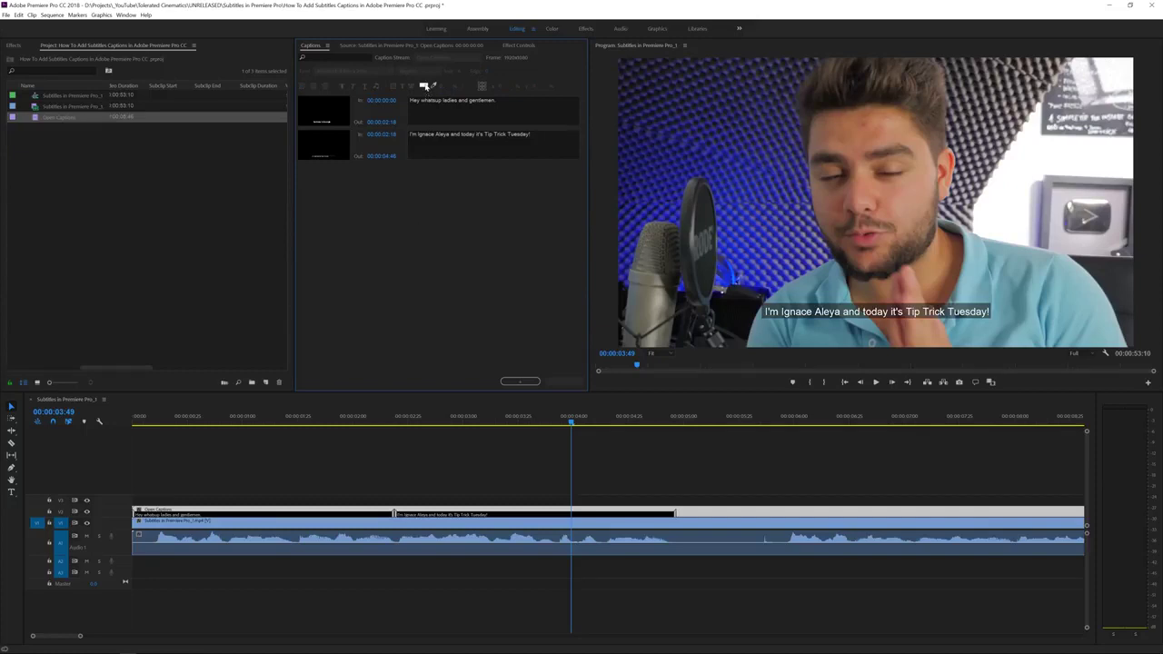
pyautogui.click(373, 118)
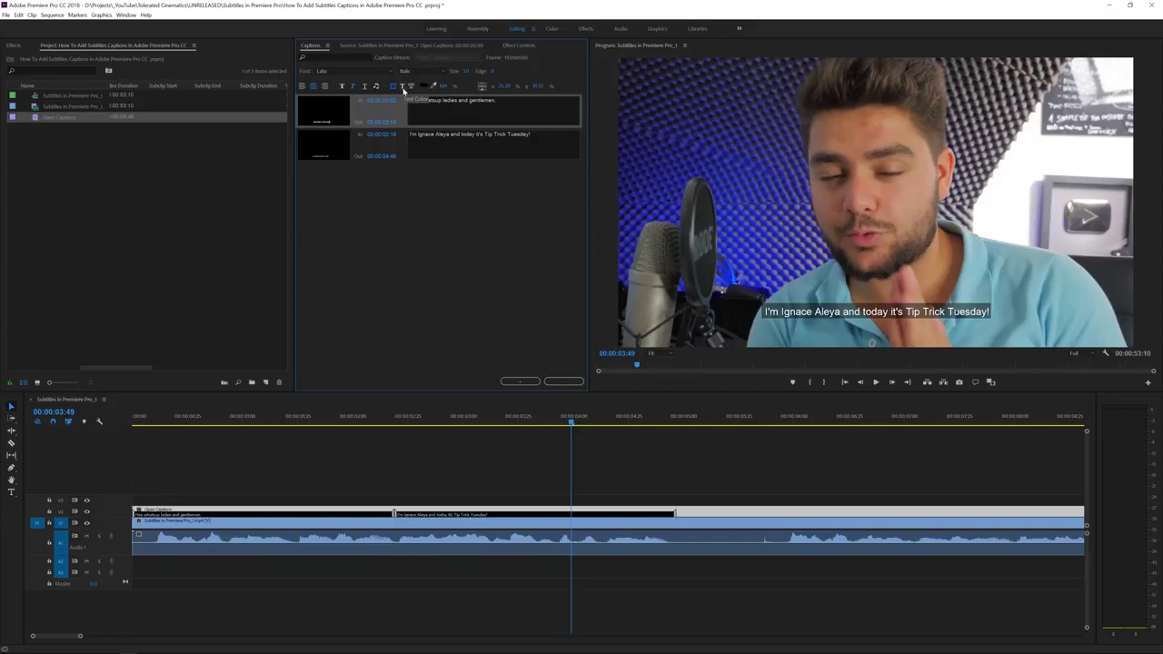
pyautogui.click(423, 86)
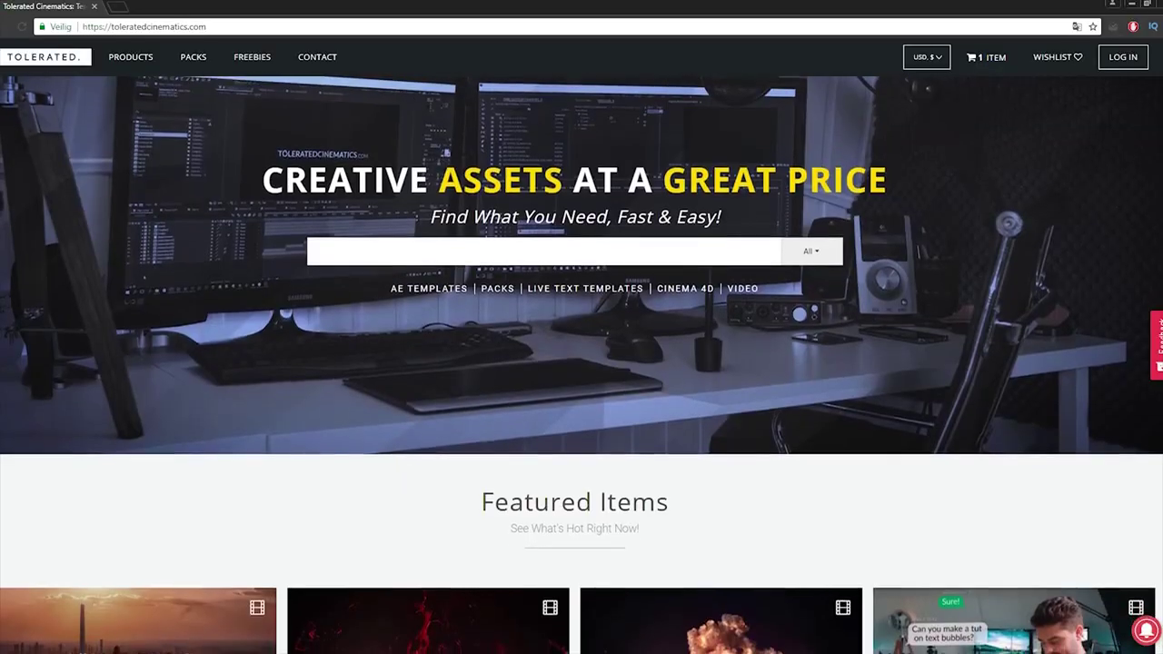
# - Scroll down the Tolerated Cinematics homepage
pyautogui.scroll(-1, 582, 363)
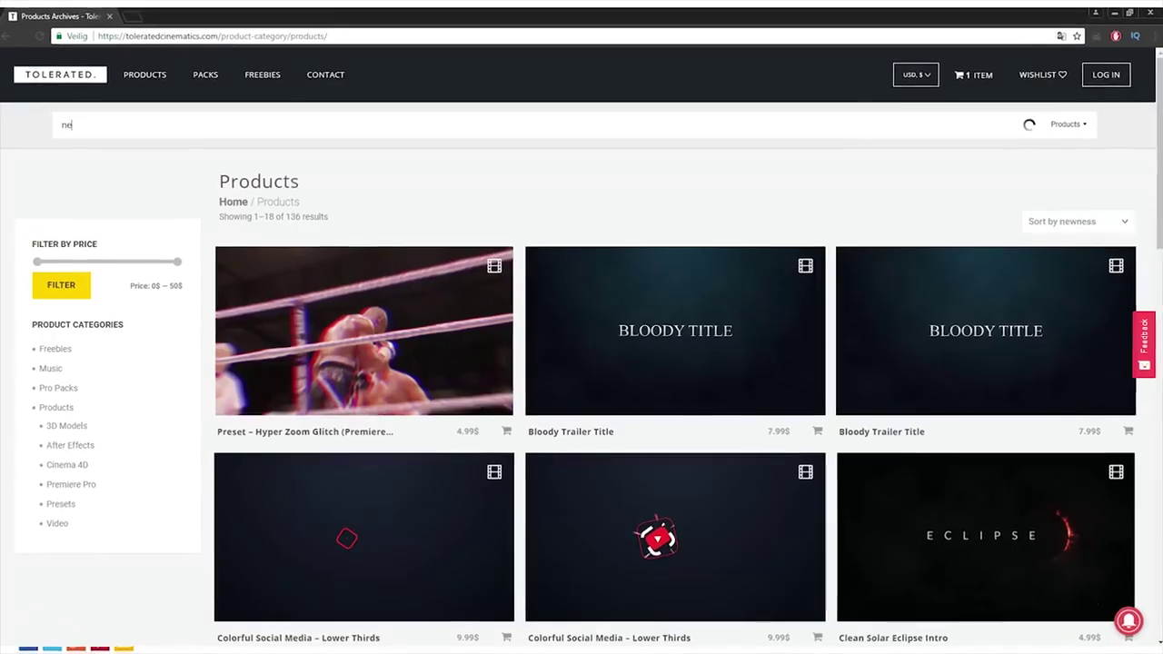
# - Search the products for 'new year', then switch the lower third to Facebook
pyautogui.write('w year')
pyautogui.press('Return')
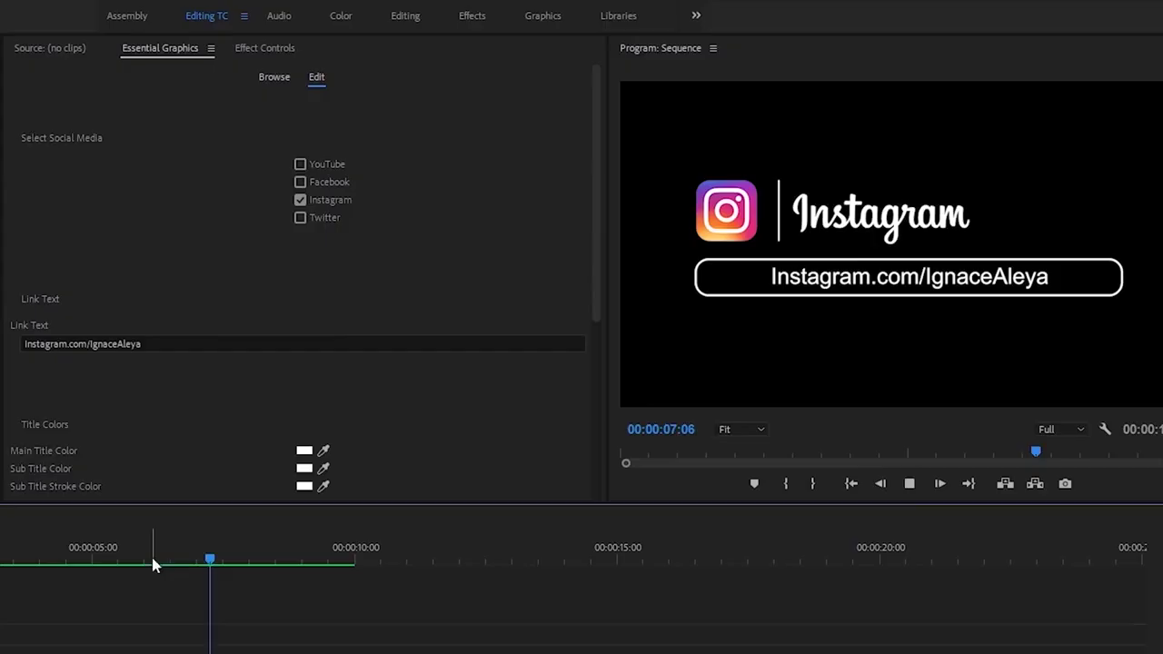
pyautogui.click(301, 185)
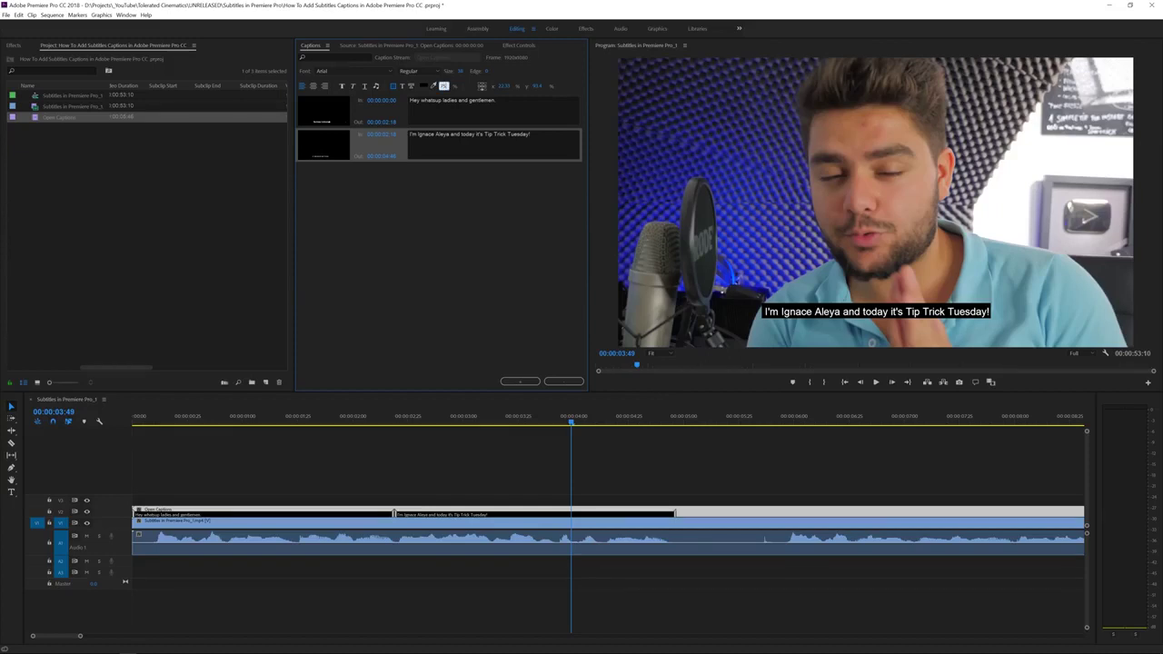
# - Color the first caption's text yellow in the Color Picker
pyautogui.tripleClick(468, 135)
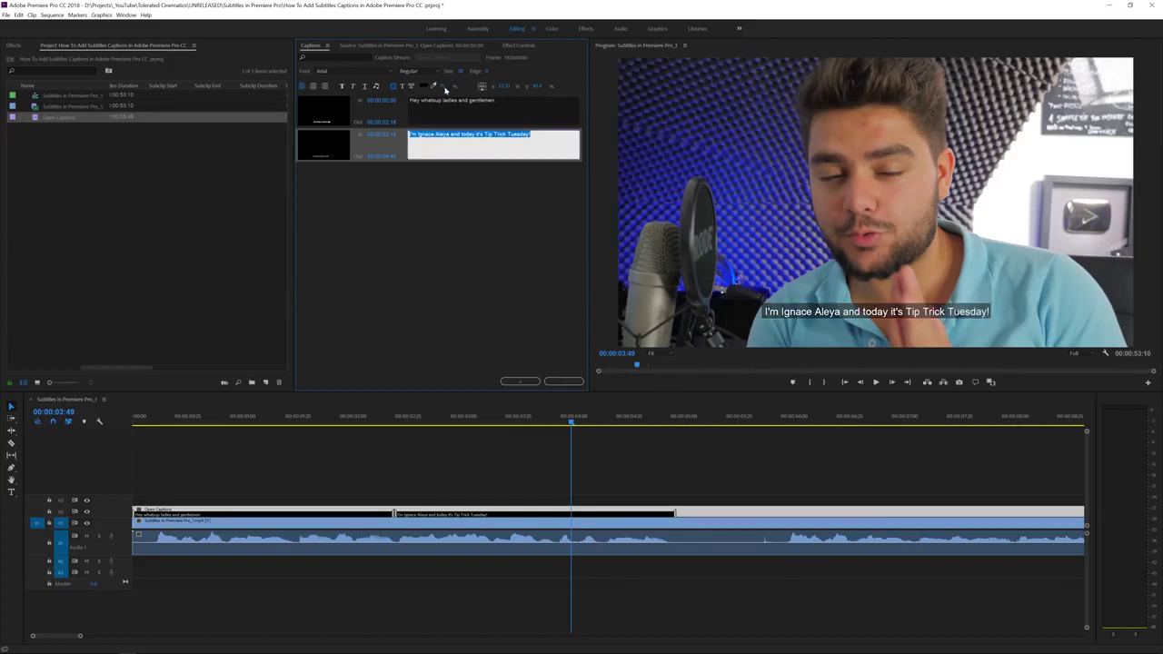
pyautogui.click(410, 266)
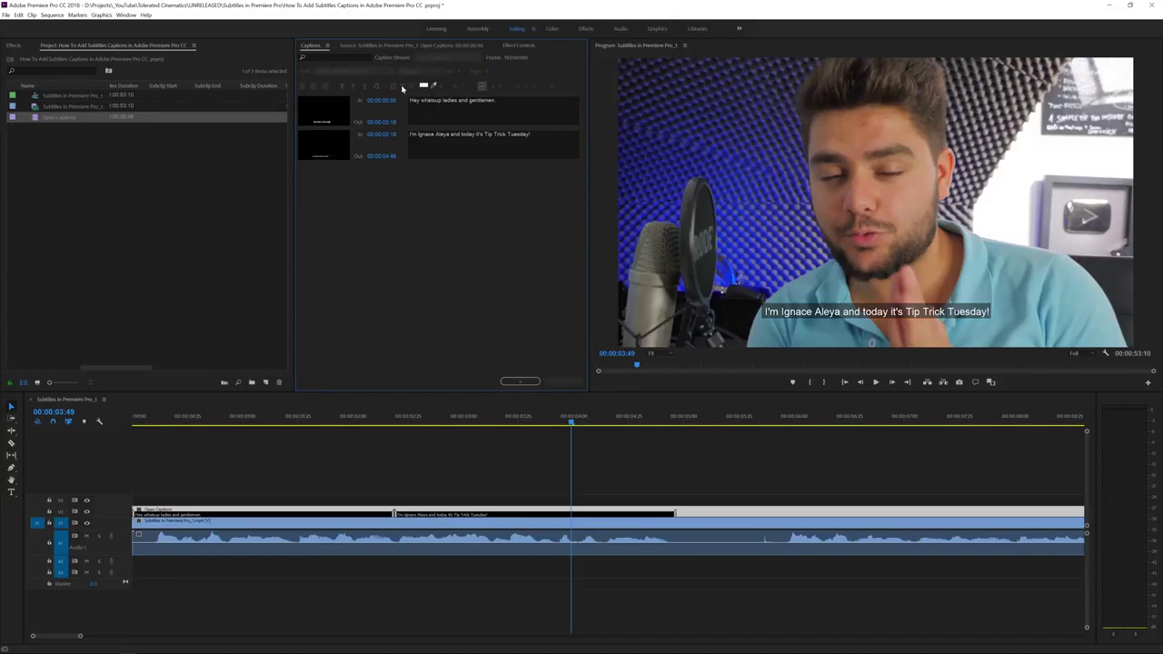
pyautogui.click(371, 111)
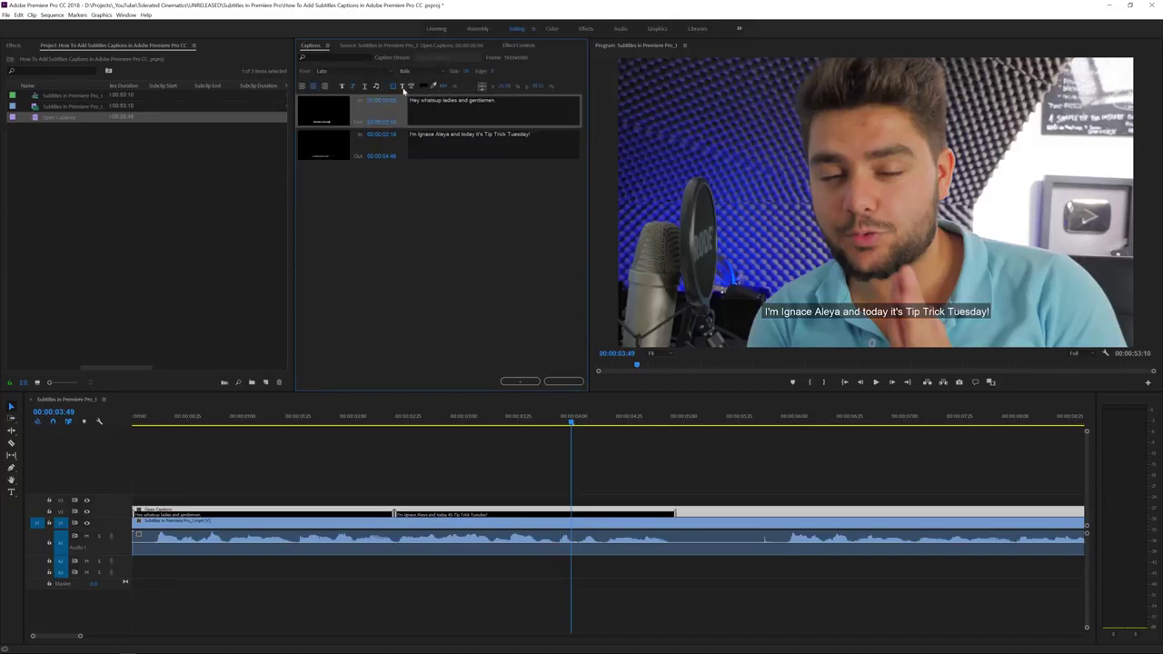
pyautogui.click(423, 85)
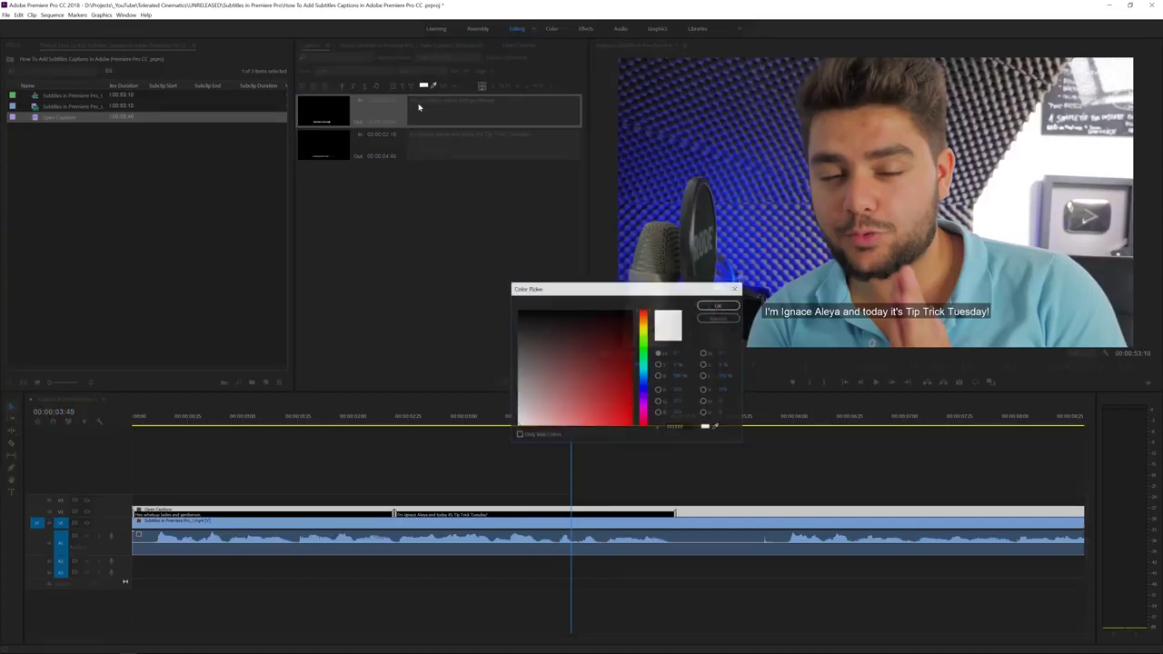
pyautogui.click(642, 329)
pyautogui.click(608, 408)
pyautogui.press('Return')
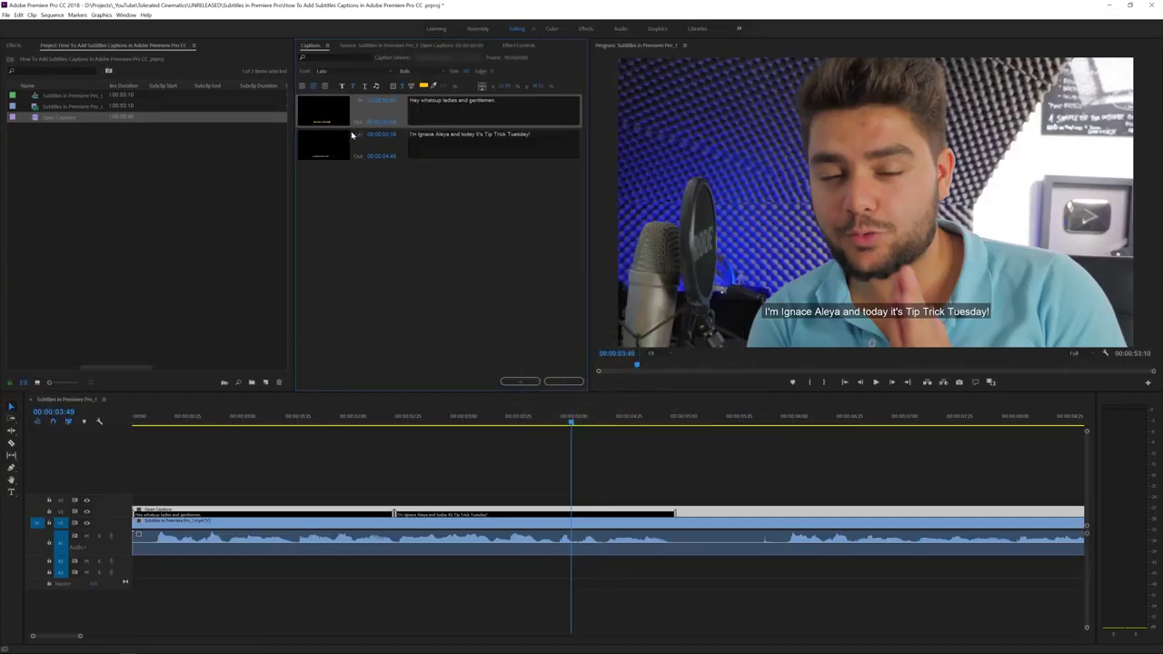
# - Color the second caption's text bright yellow
pyautogui.click(353, 135)
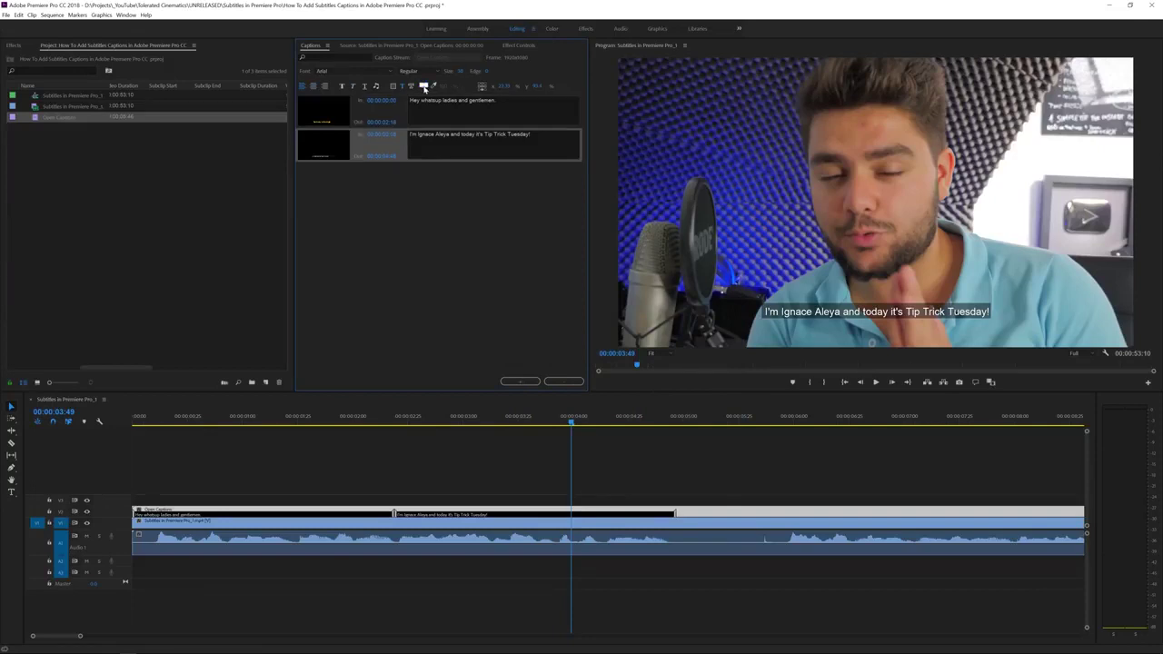
pyautogui.click(424, 85)
pyautogui.click(648, 330)
pyautogui.click(624, 328)
pyautogui.press('Return')
# - Apply a fine-tuned bright yellow text colour to both captions together
pyautogui.keyDown('shift'); pyautogui.click(362, 113); pyautogui.keyUp('shift')
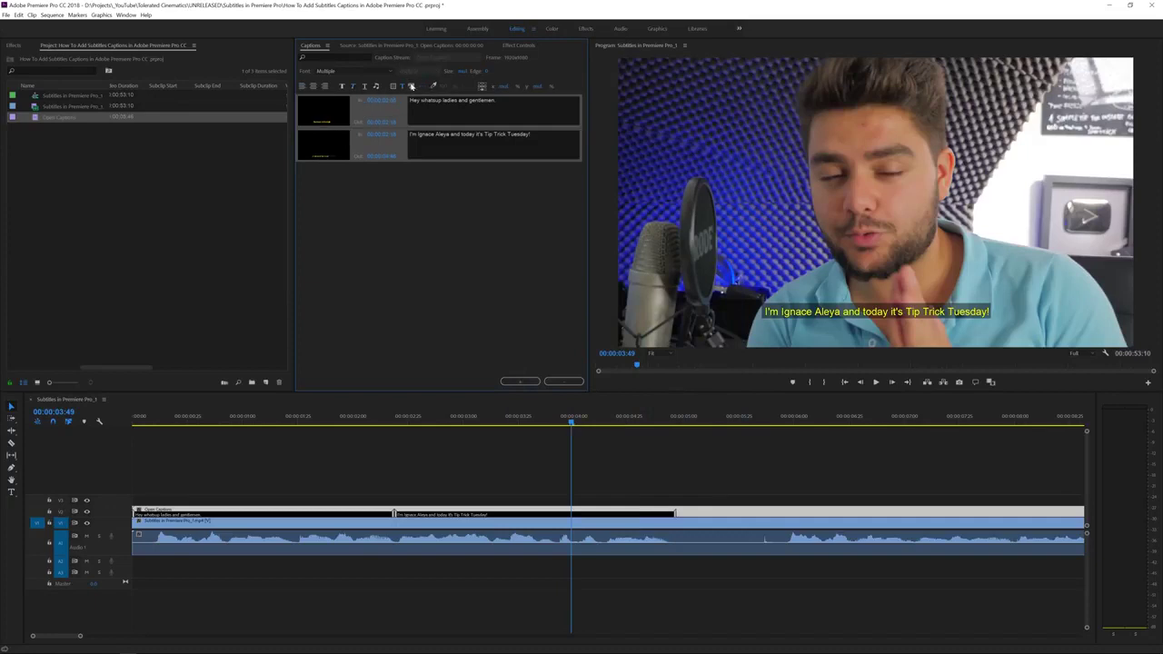
pyautogui.click(424, 86)
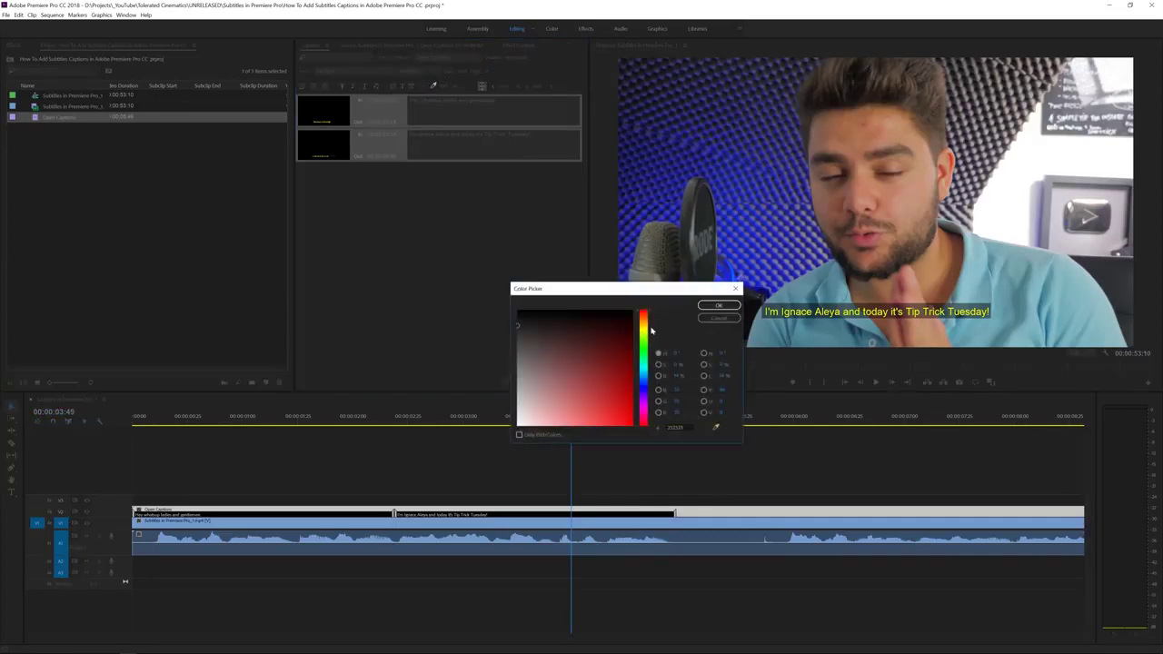
pyautogui.click(650, 331)
pyautogui.click(623, 350)
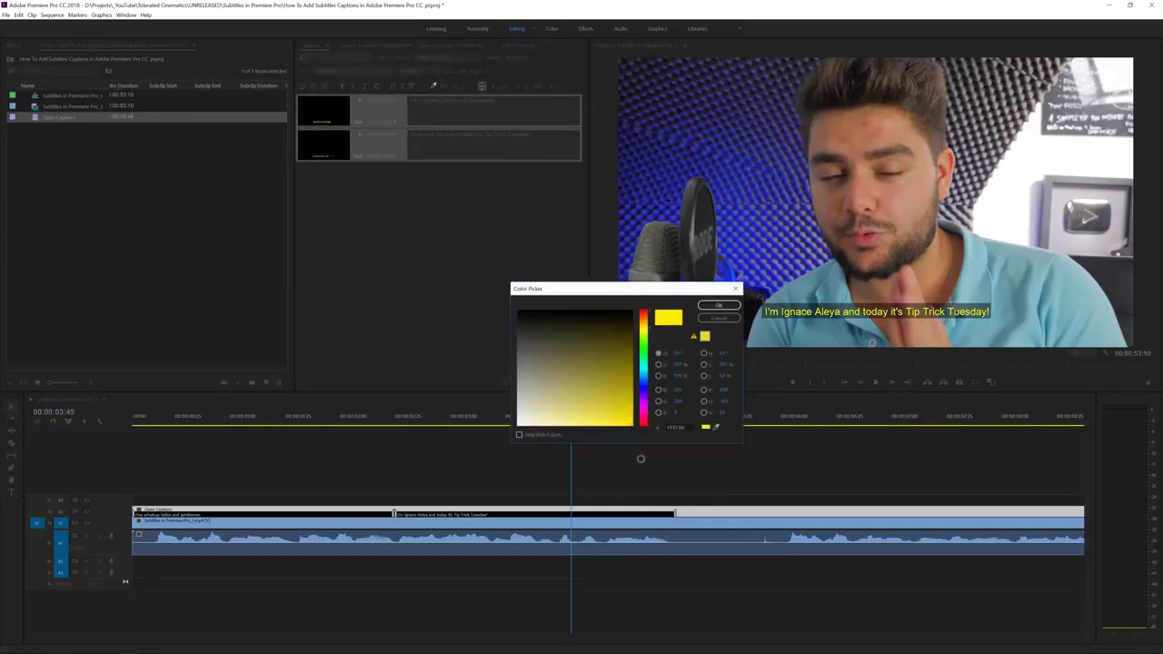
pyautogui.click(644, 329)
pyautogui.press('Return')
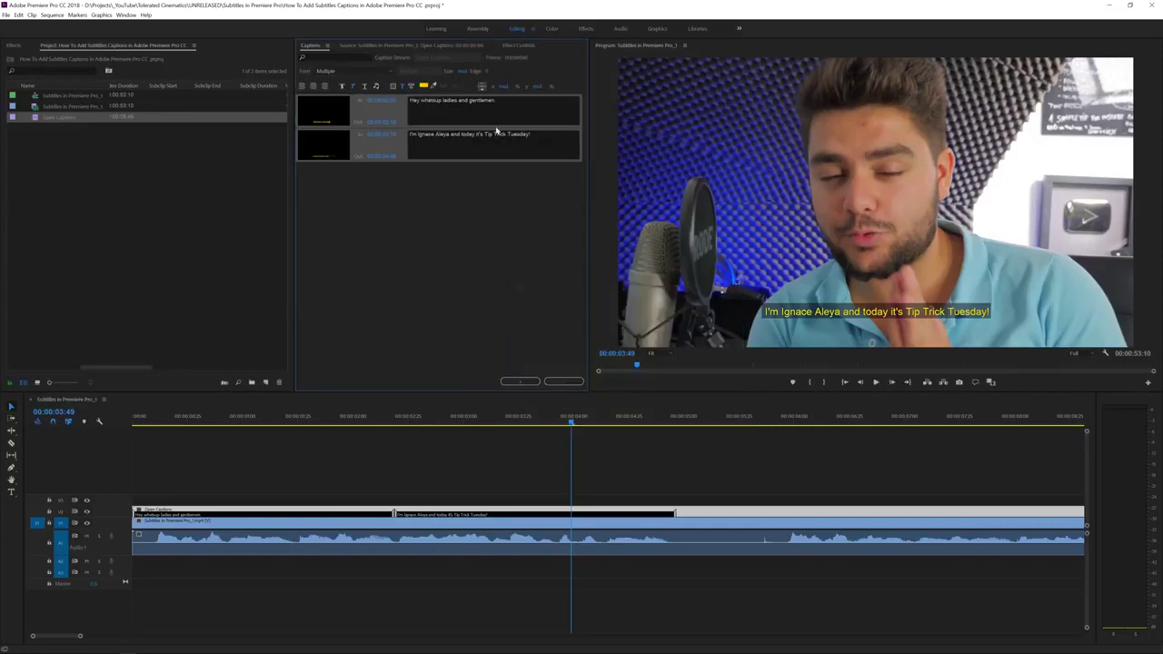
# - Add a dark edge outline around the selected captions' text
pyautogui.click(391, 188)
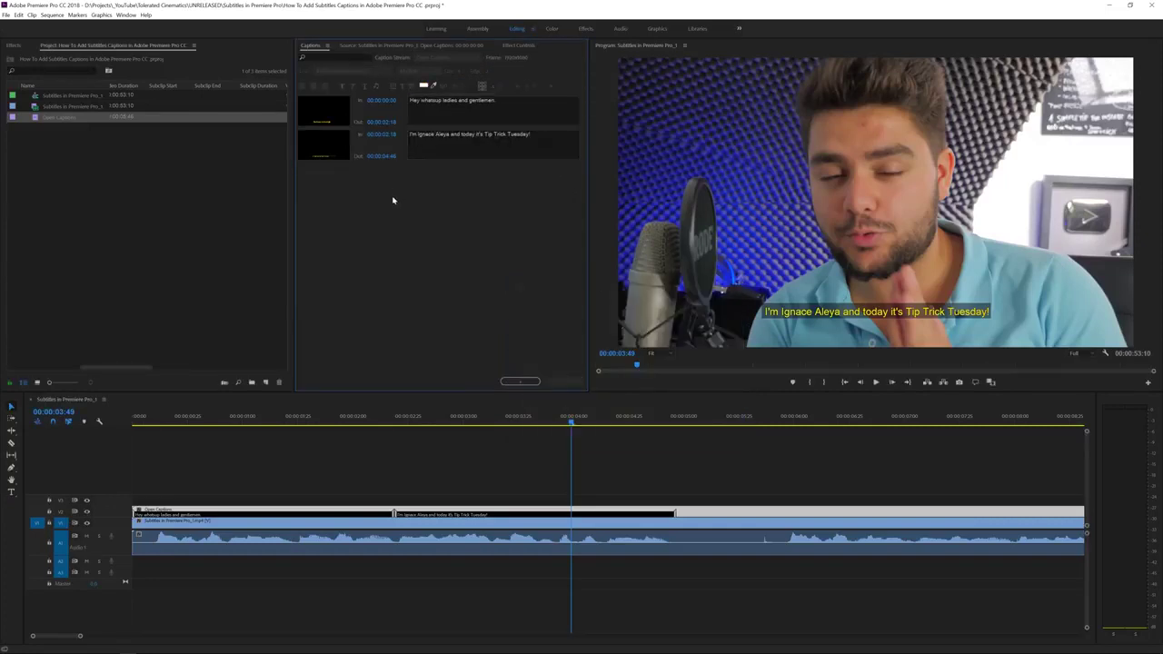
pyautogui.click(405, 116)
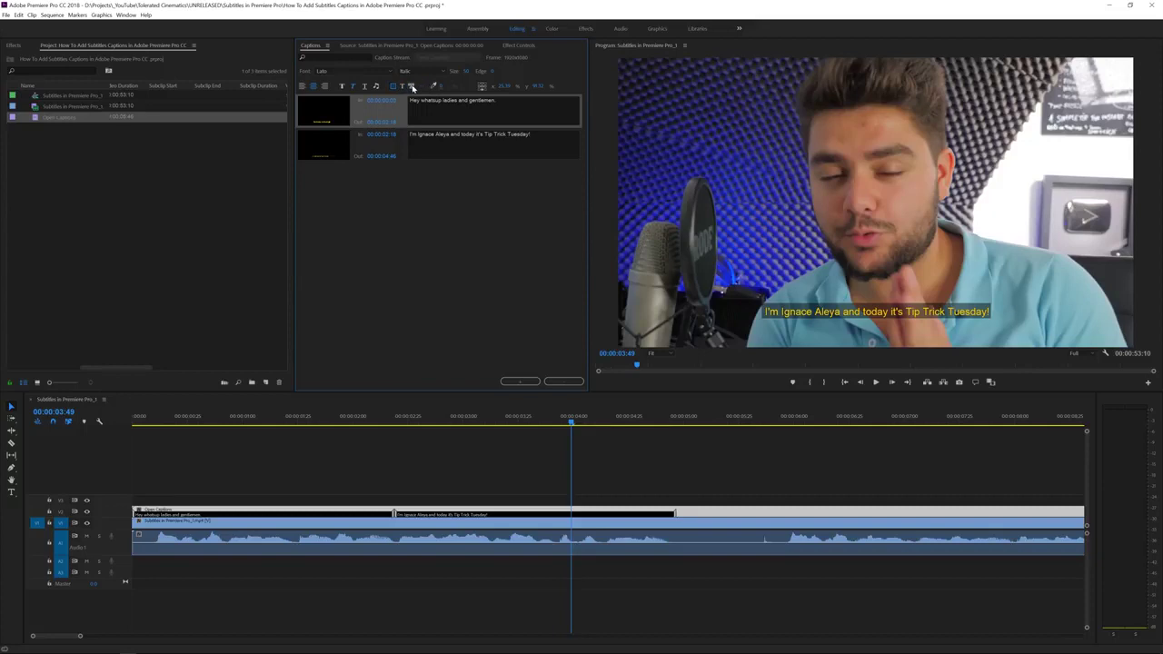
pyautogui.click(388, 133)
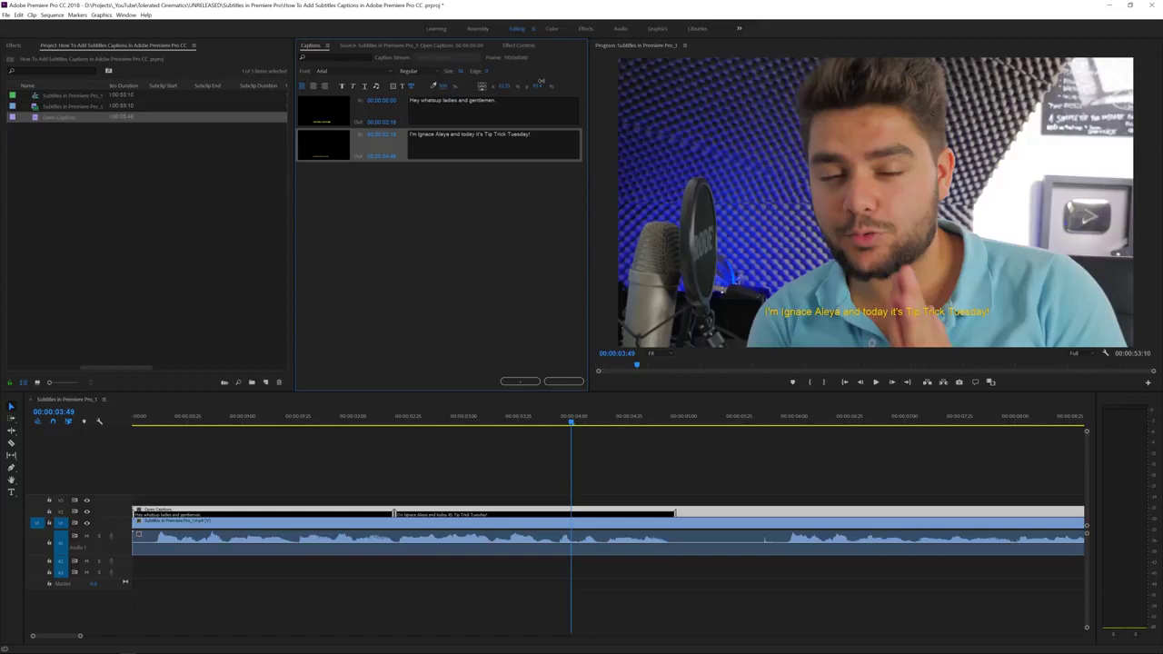
pyautogui.click(486, 72)
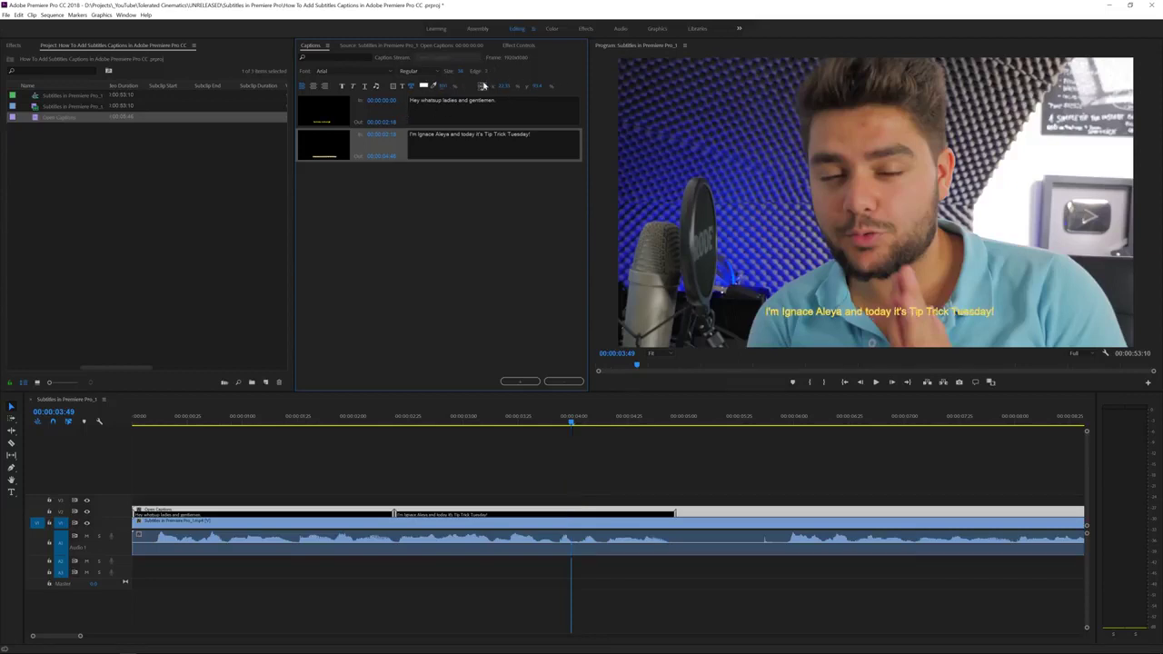
pyautogui.click(422, 86)
pyautogui.press('Return')
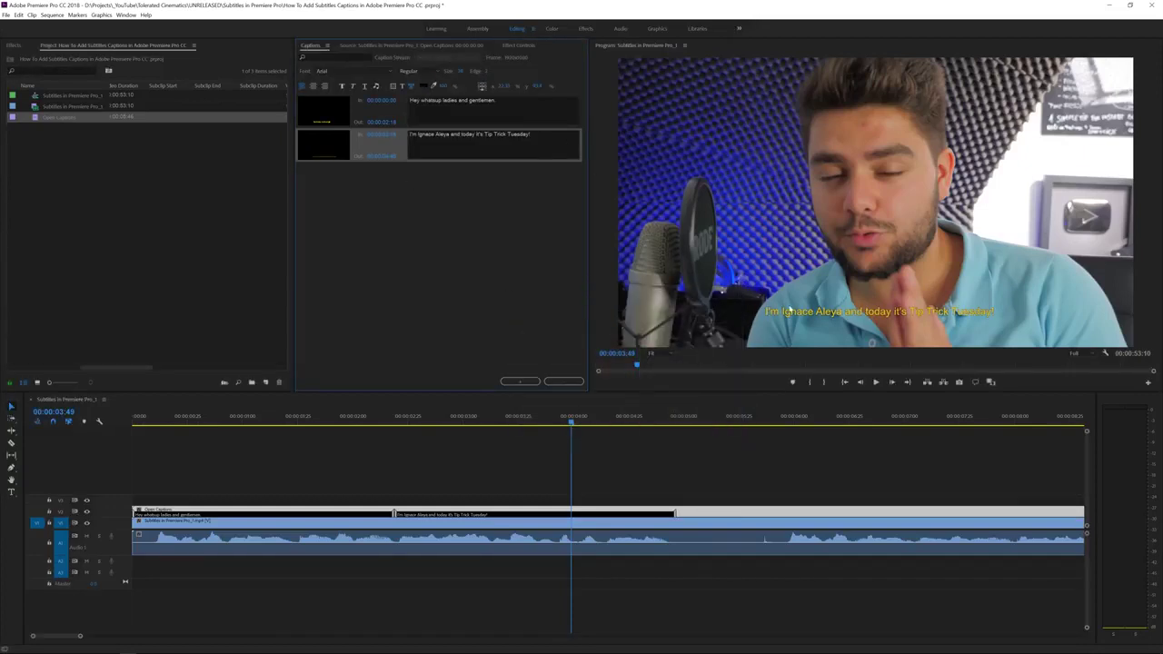
# - Scrub the caption text size larger, then deselect and zoom the timeline out
pyautogui.moveTo(461, 73); pyautogui.dragTo(465, 80)
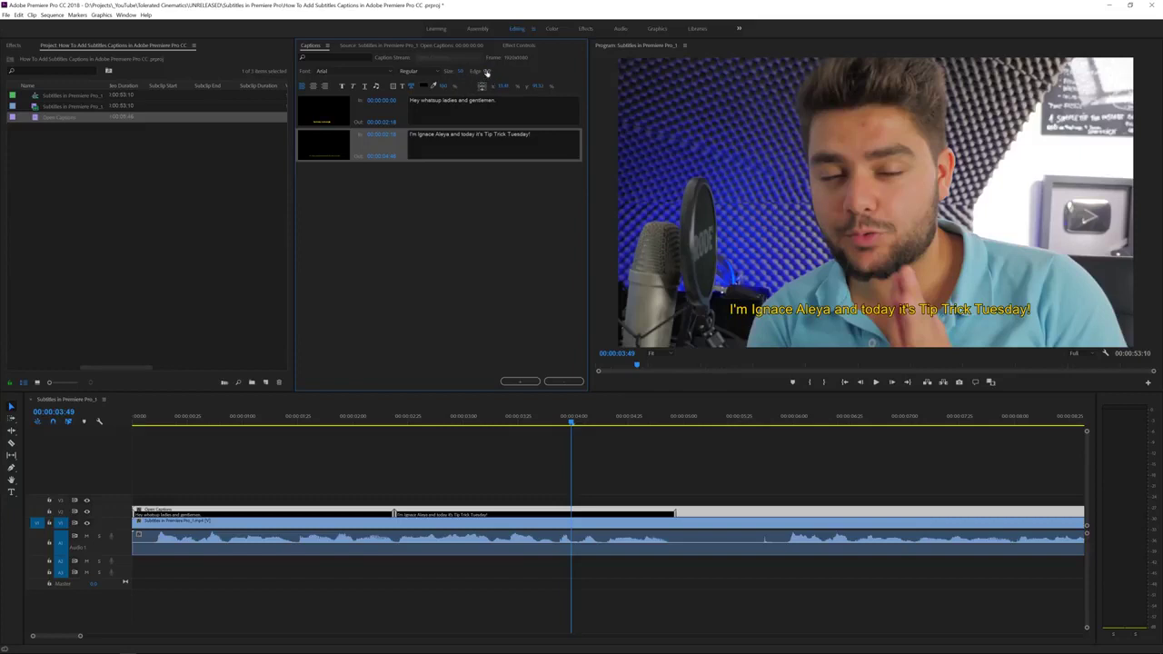
pyautogui.click(444, 175)
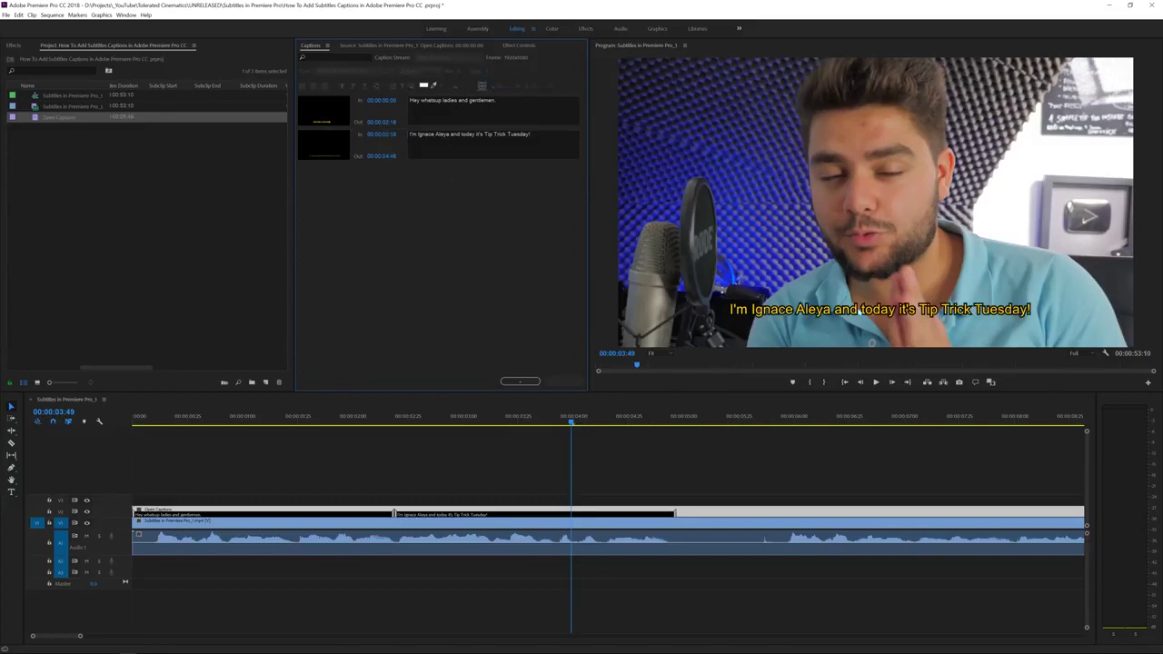
pyautogui.click(405, 149)
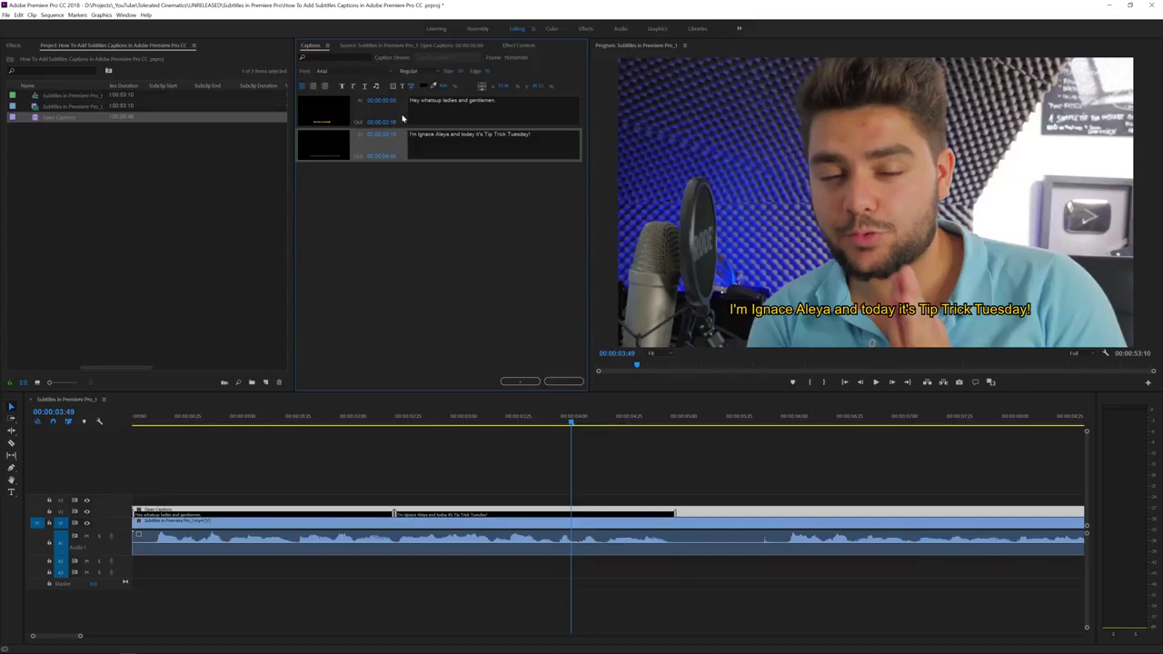
pyautogui.keyDown('shift'); pyautogui.click(404, 117); pyautogui.keyUp('shift')
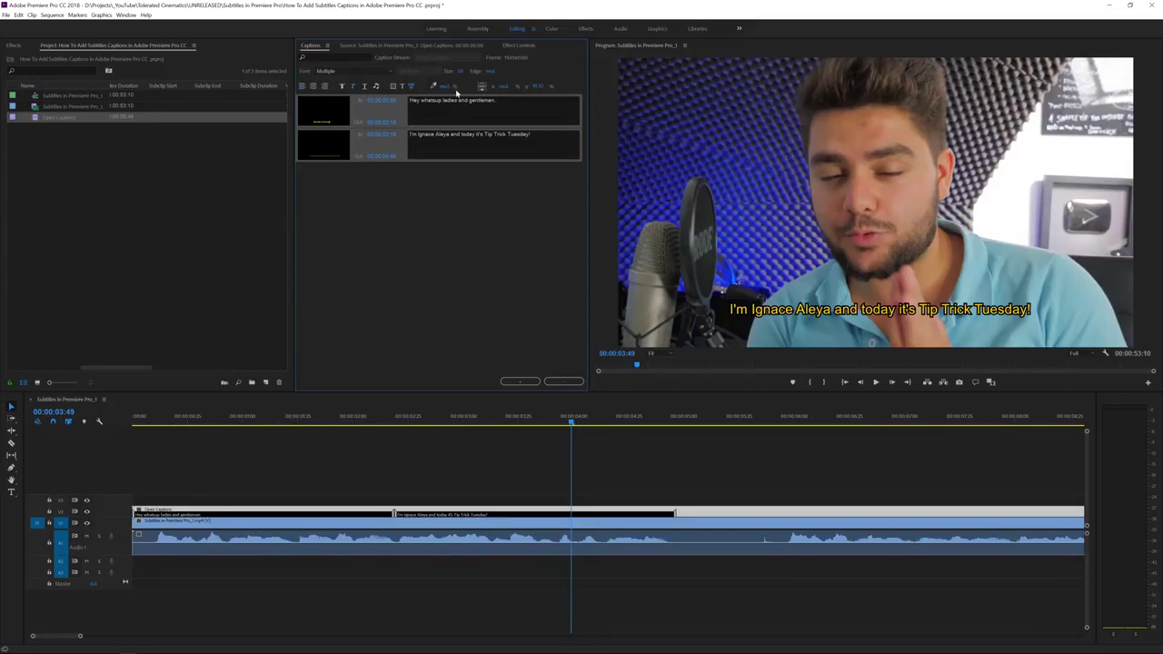
pyautogui.click(406, 263)
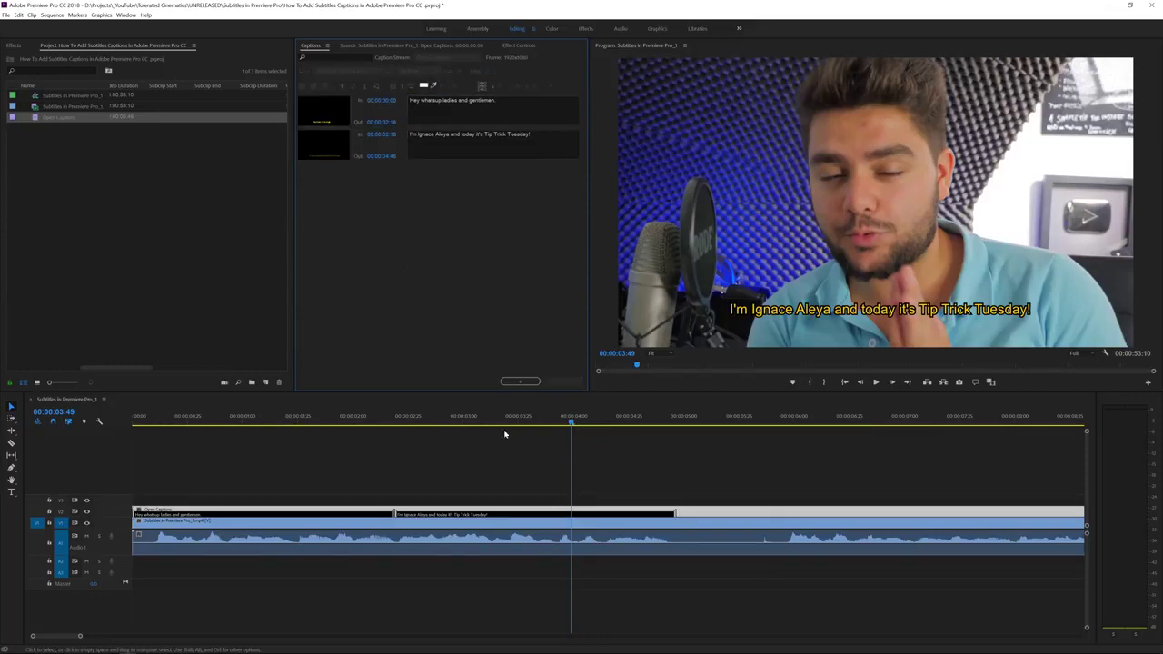
pyautogui.press('-')
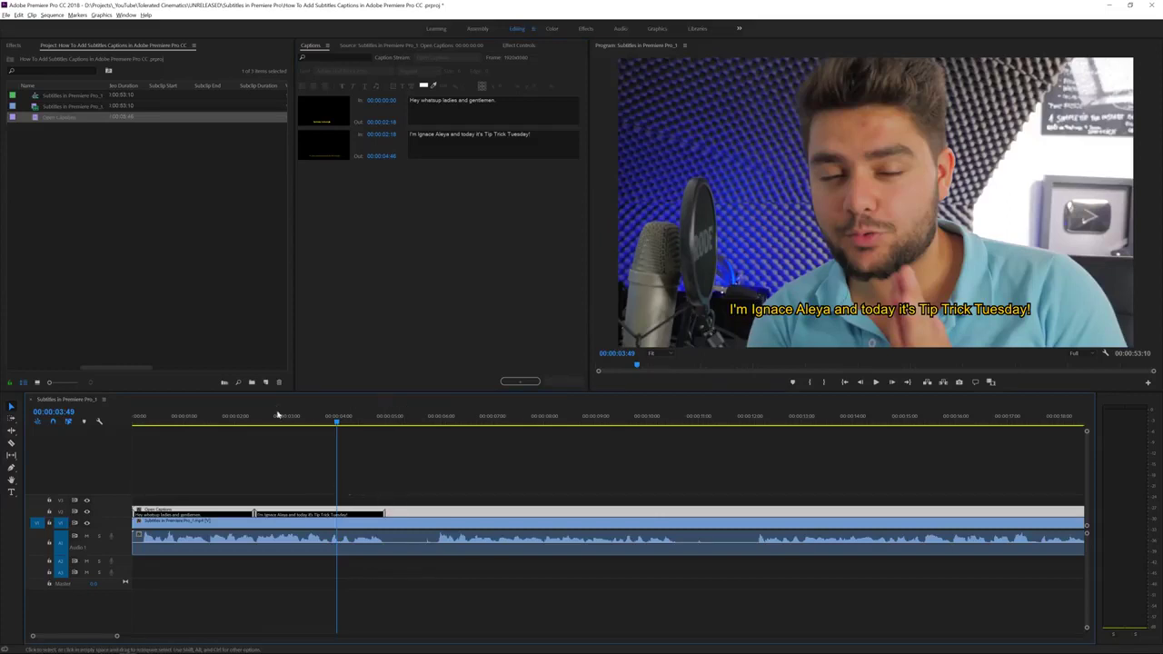
# - Delete the old caption clip and create a new teletext captions item
pyautogui.click(278, 514)
pyautogui.press('Delete')
pyautogui.click(265, 382)
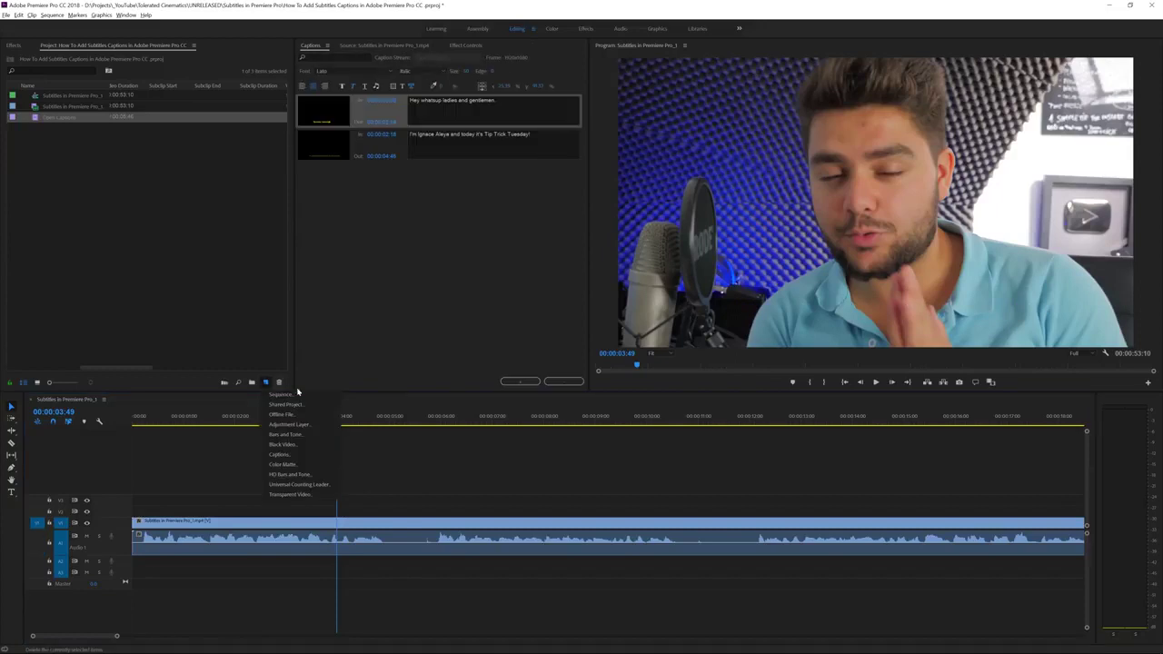
pyautogui.click(284, 453)
pyautogui.click(584, 265)
pyautogui.click(572, 325)
pyautogui.click(606, 400)
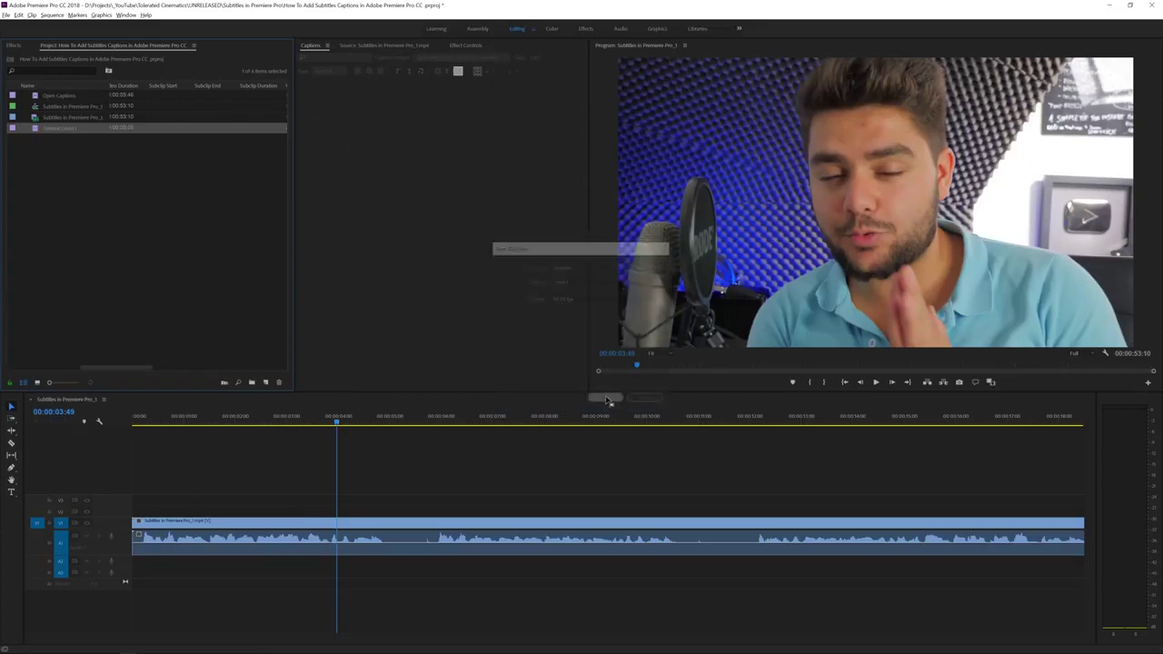
# - Place the captions item on V2 at the start and extend it to about 13.5 seconds
pyautogui.press('Home')
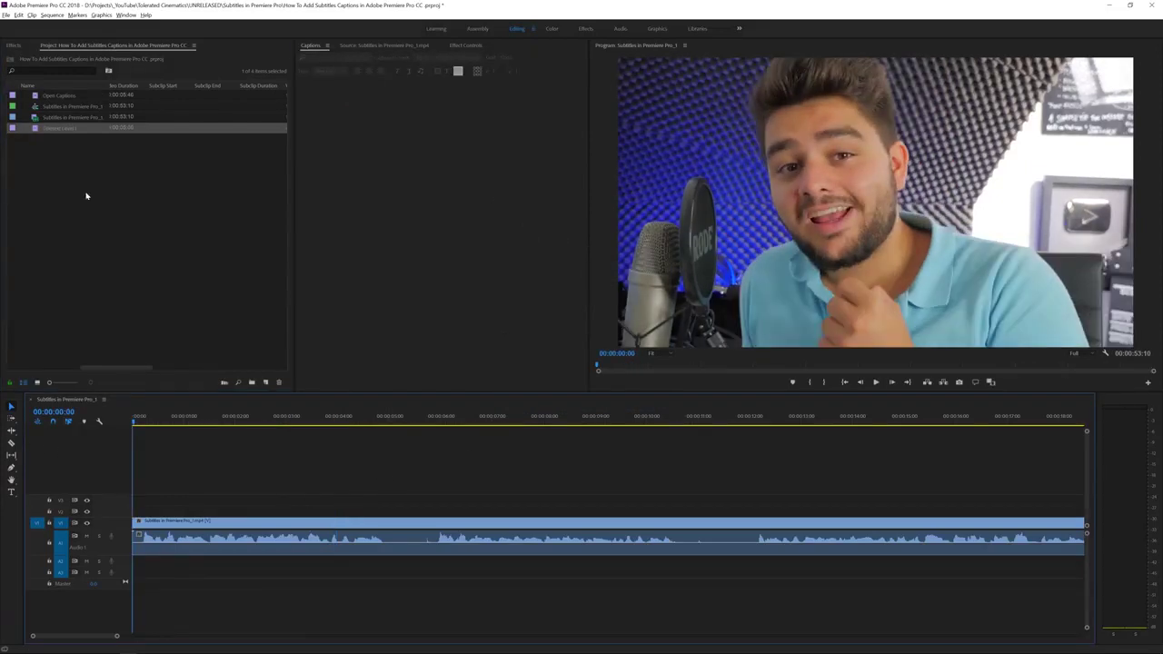
pyautogui.moveTo(27, 125); pyautogui.dragTo(209, 512)
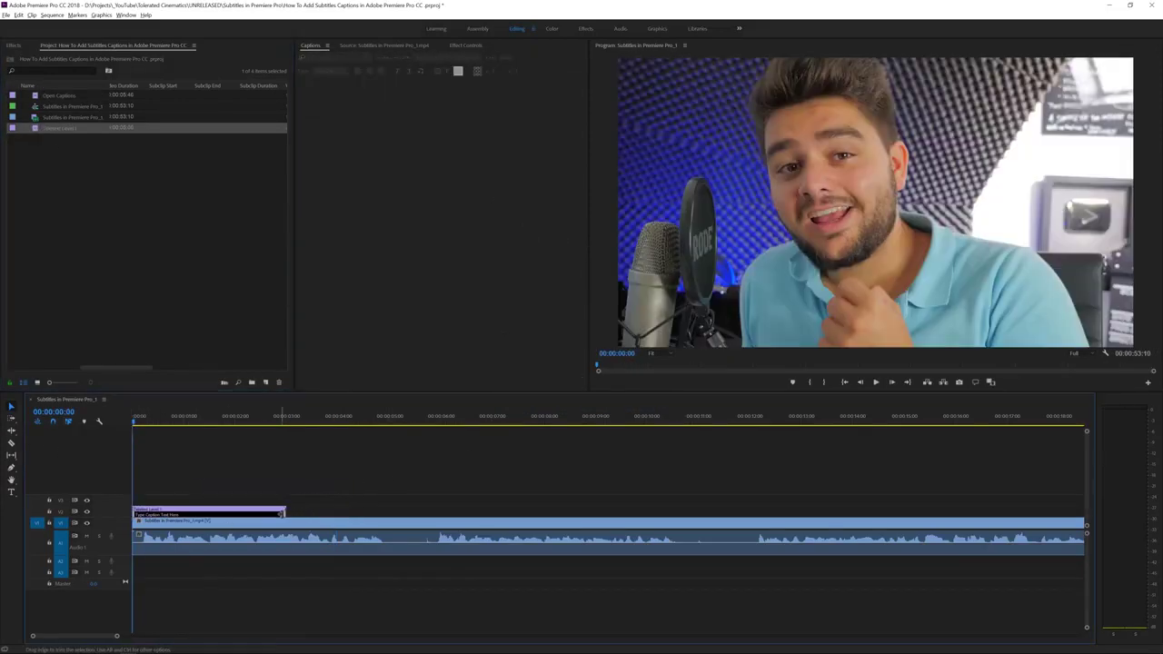
pyautogui.moveTo(287, 512); pyautogui.dragTo(836, 485)
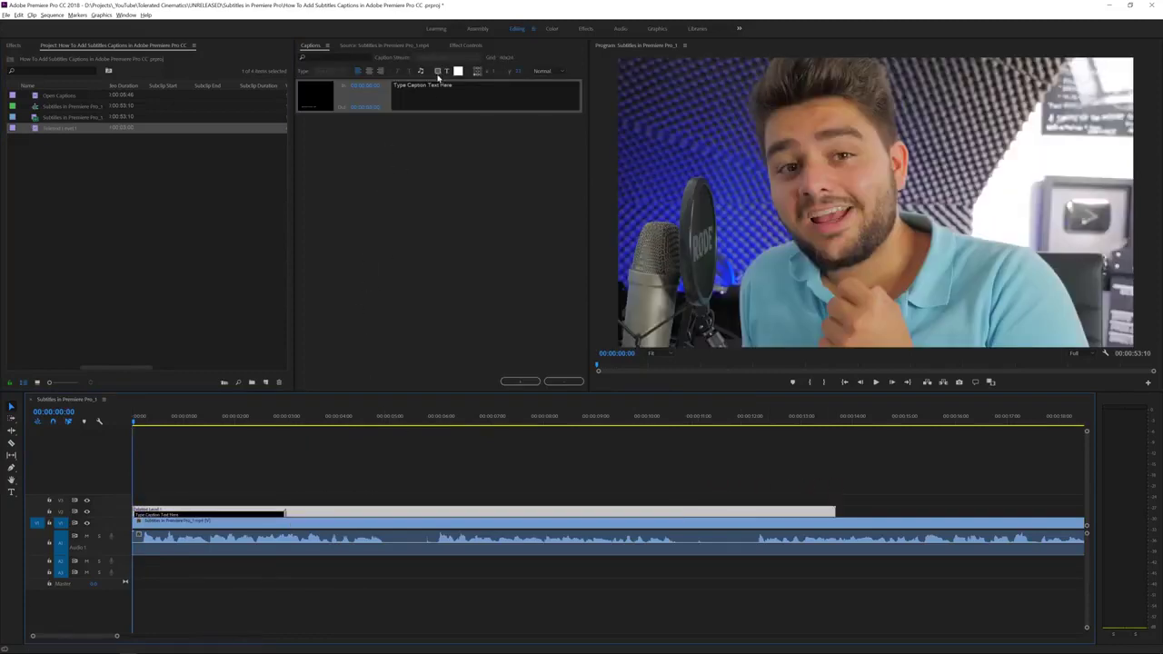
# - Type 'Hey whatsup ladies and gentlemen.' and a second caption introducing the speaker by name
pyautogui.click(445, 84)
pyautogui.write('Hey')
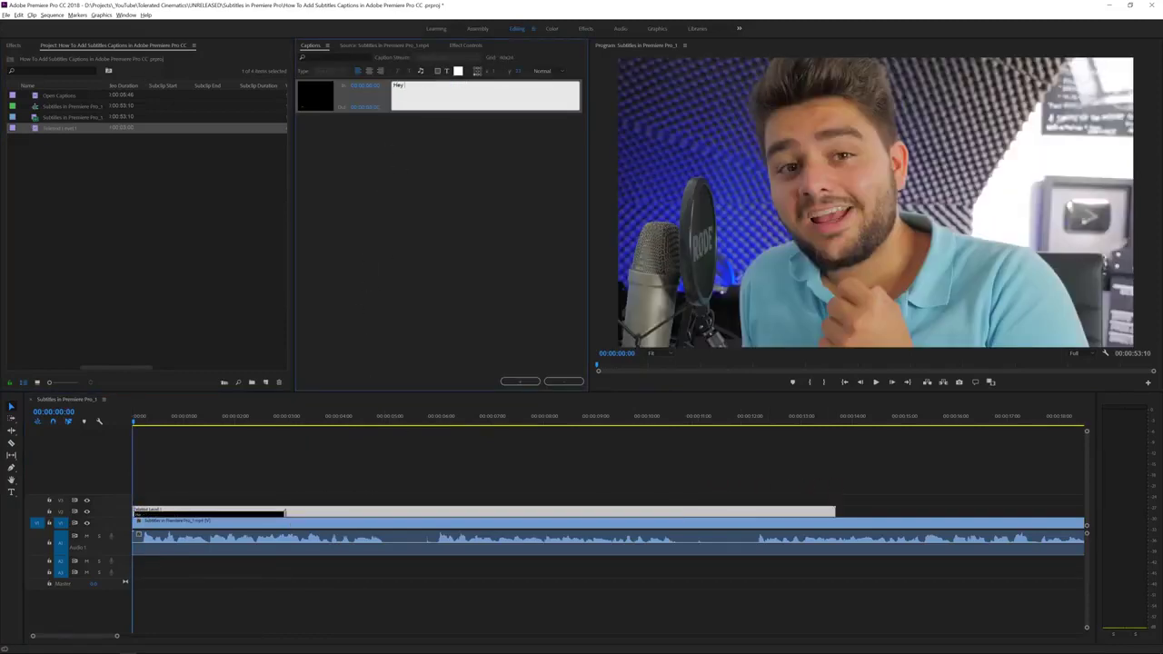
pyautogui.write(' whatsup ladies and gentlemen.')
pyautogui.click(520, 381)
pyautogui.click(449, 134)
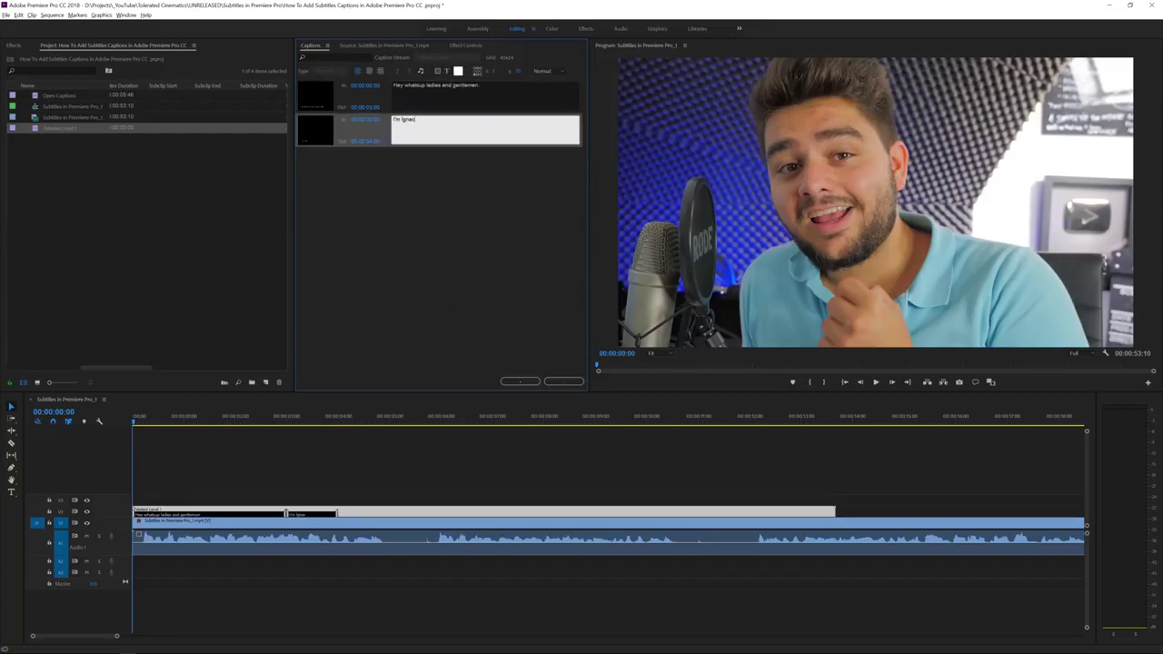
pyautogui.write("I'm Ignace Aleya")
pyautogui.click(461, 176)
pyautogui.click(303, 455)
pyautogui.press('space')
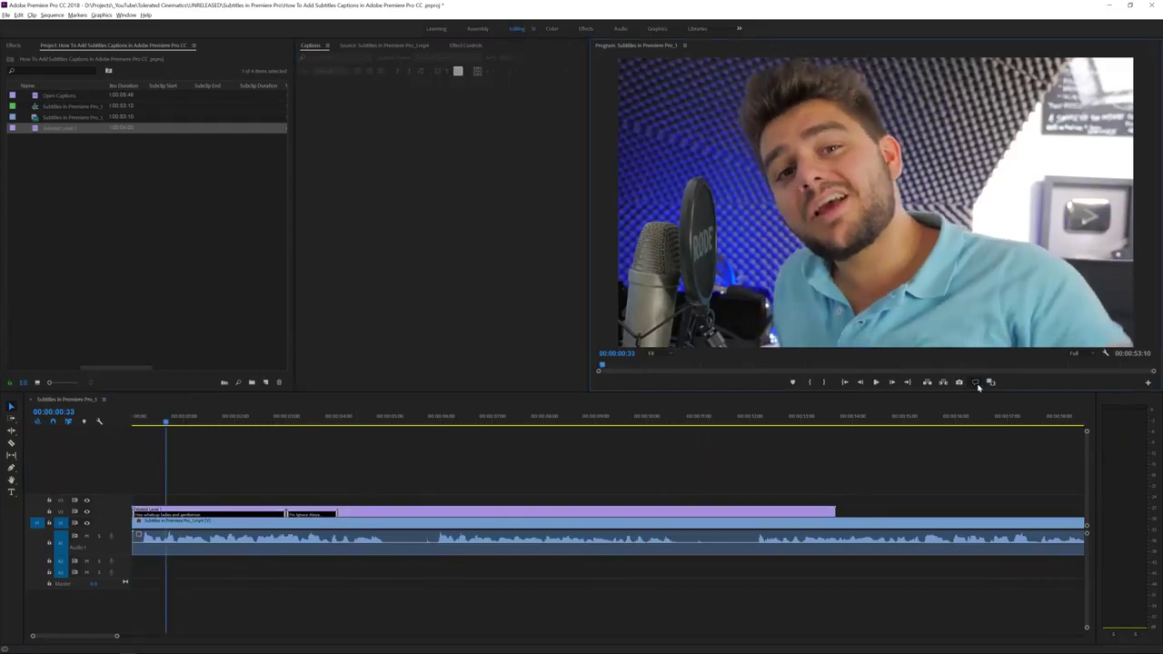
pyautogui.moveTo(161, 420); pyautogui.dragTo(151, 423)
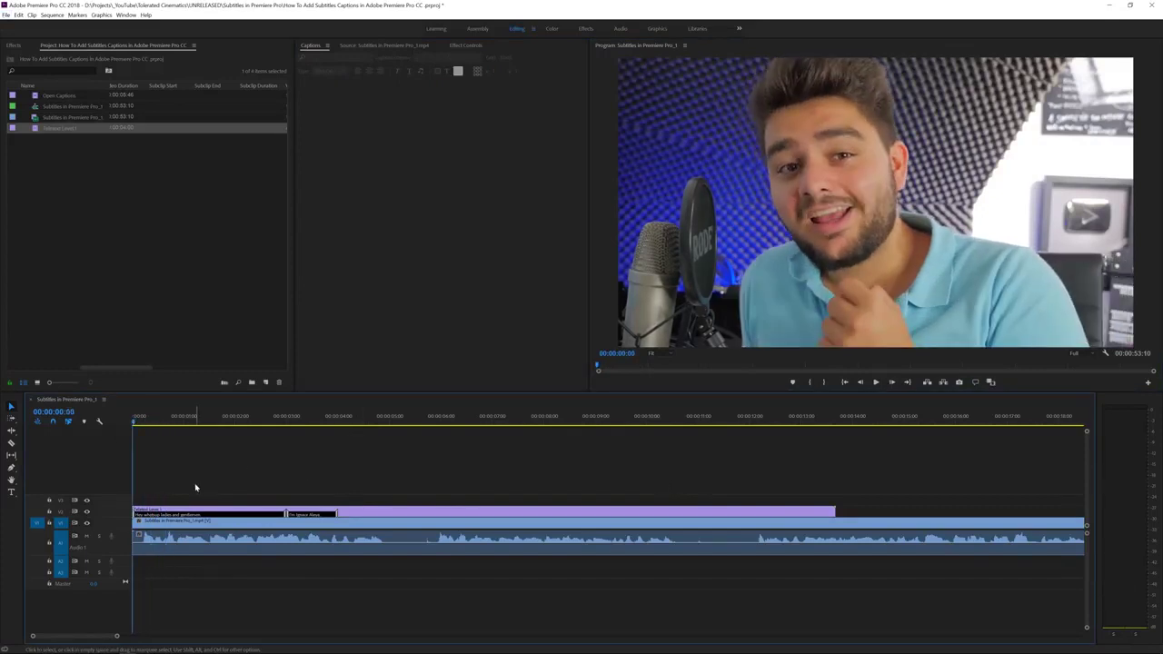
pyautogui.press('space')
pyautogui.doubleClick(273, 514)
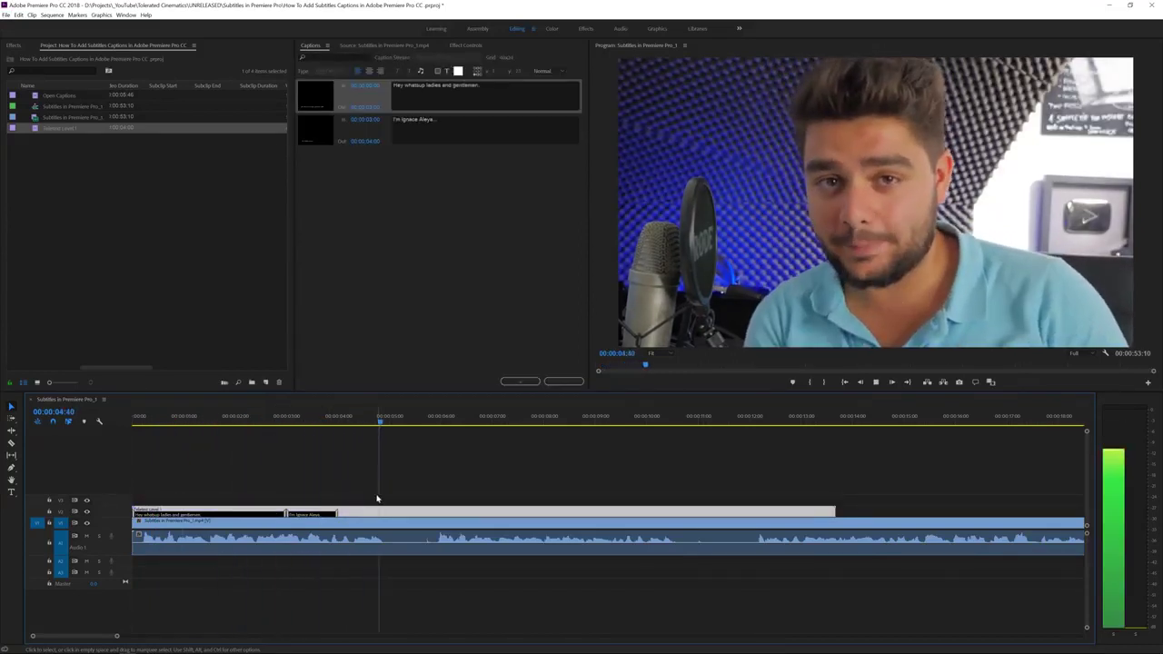
pyautogui.press('space')
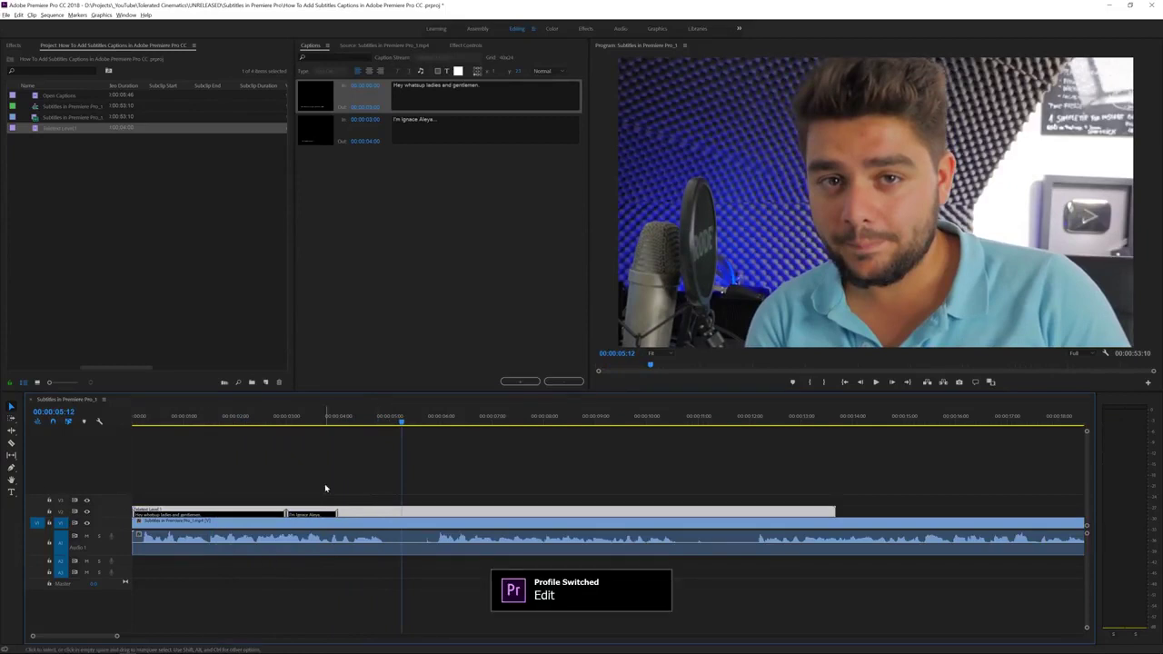
pyautogui.click(325, 489)
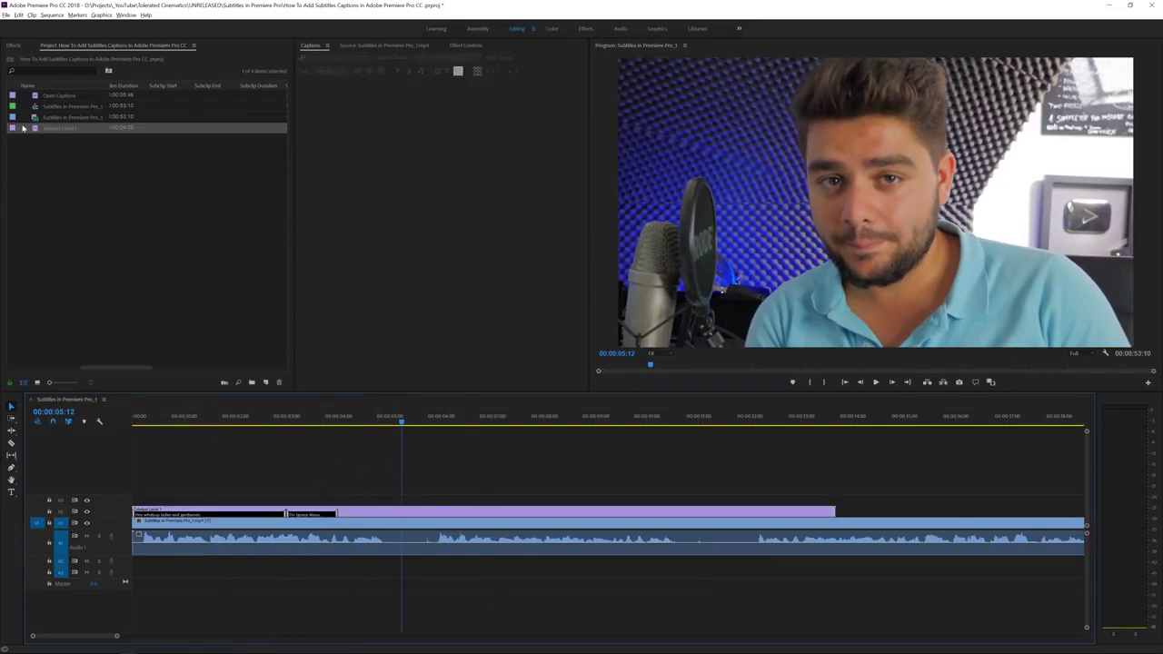
pyautogui.doubleClick(38, 128)
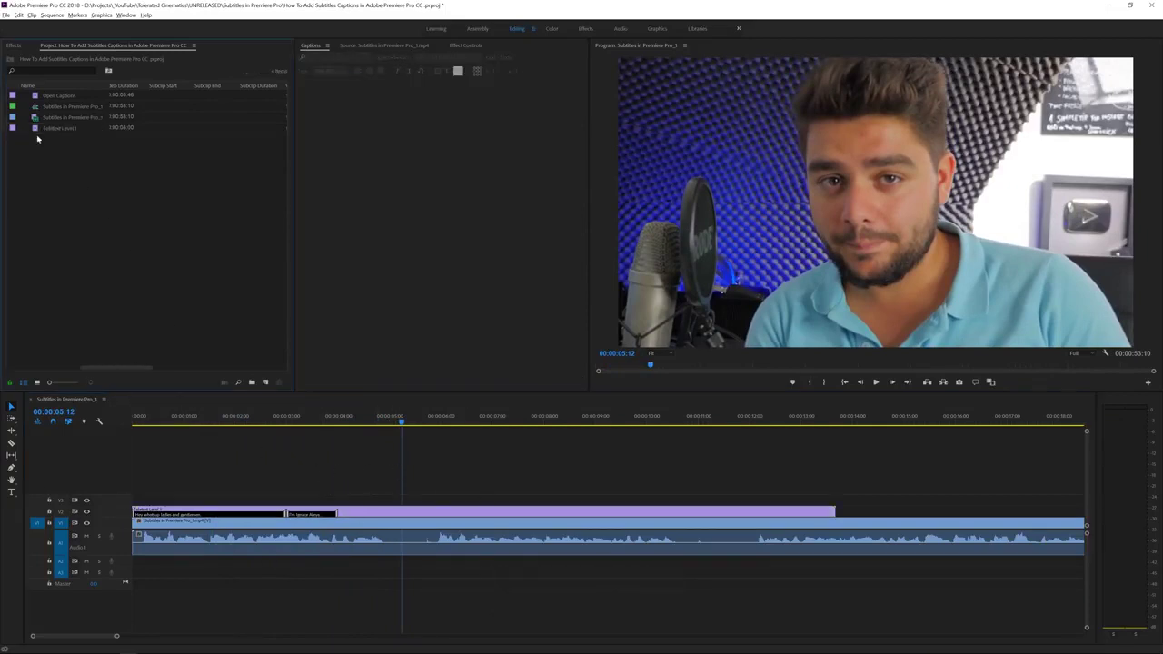
# - Export the captions via File > Export > Captions in SubRip (srt) format as Subtitle.srt
pyautogui.click(5, 15)
pyautogui.moveTo(31, 269)
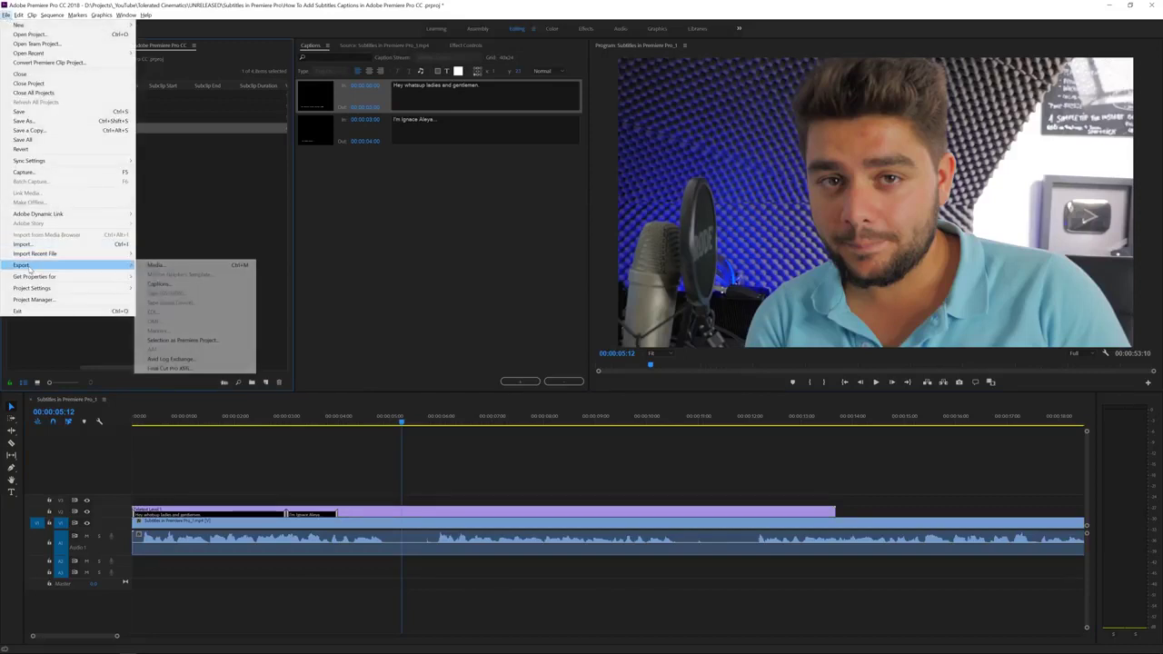
pyautogui.click(170, 285)
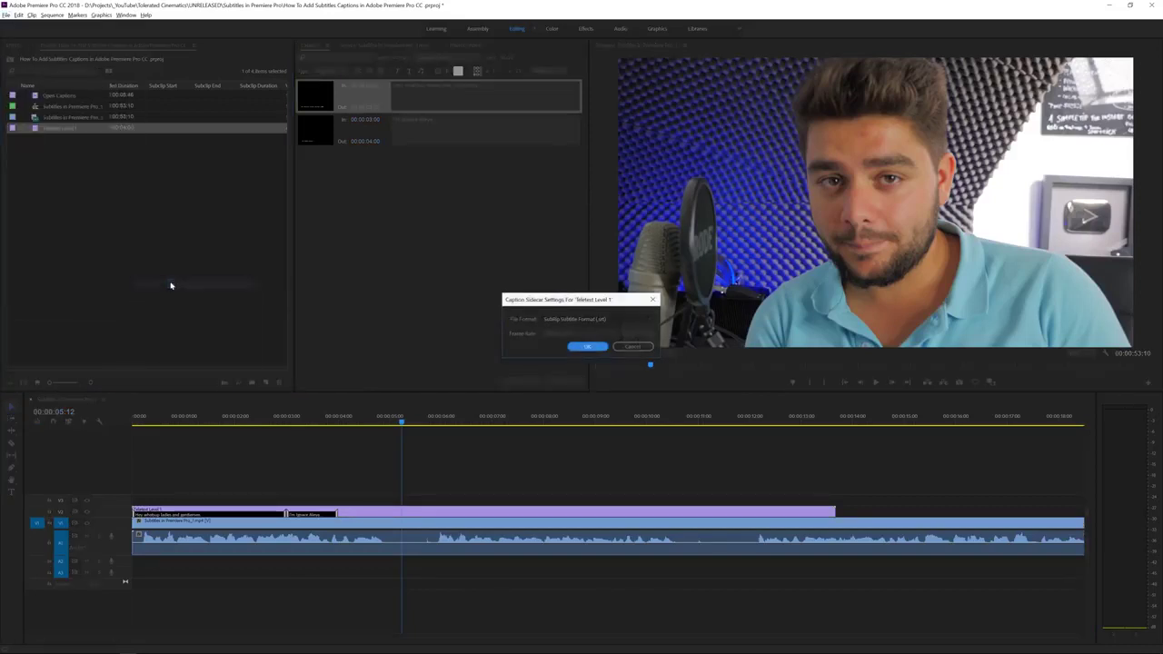
pyautogui.click(597, 320)
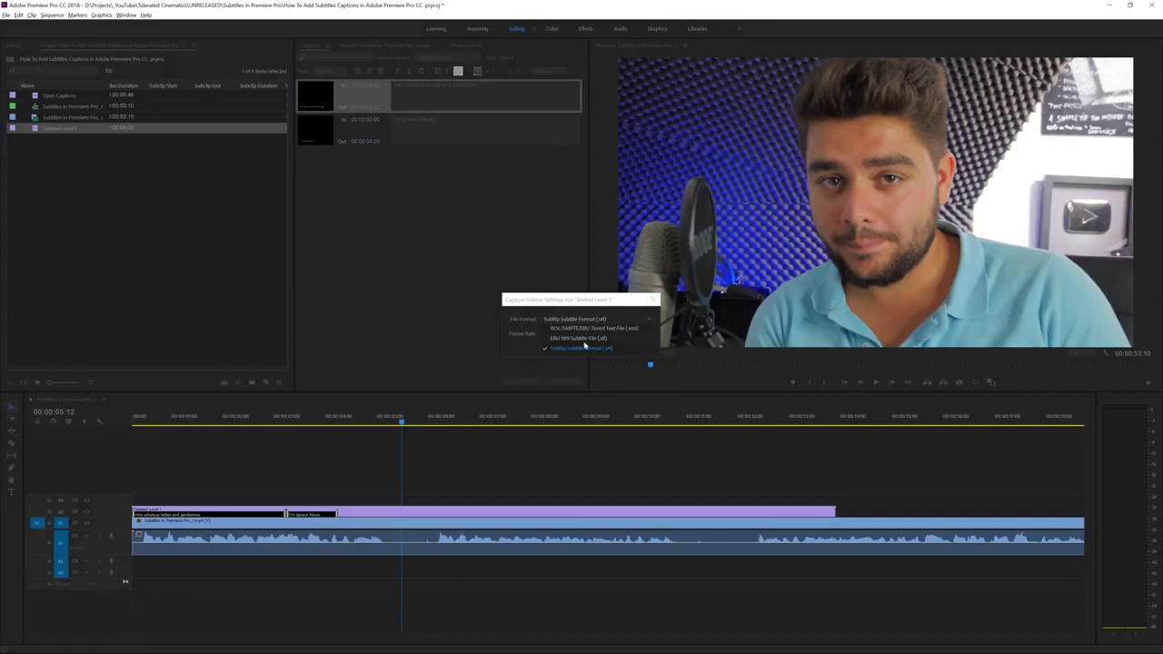
pyautogui.click(602, 353)
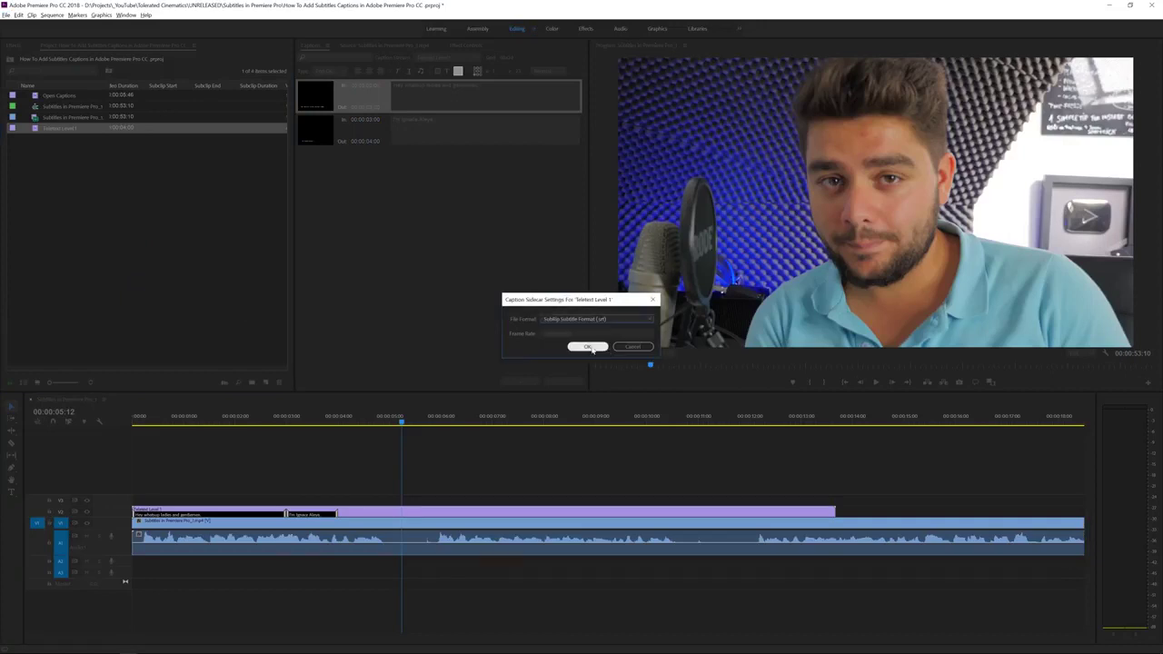
pyautogui.click(588, 346)
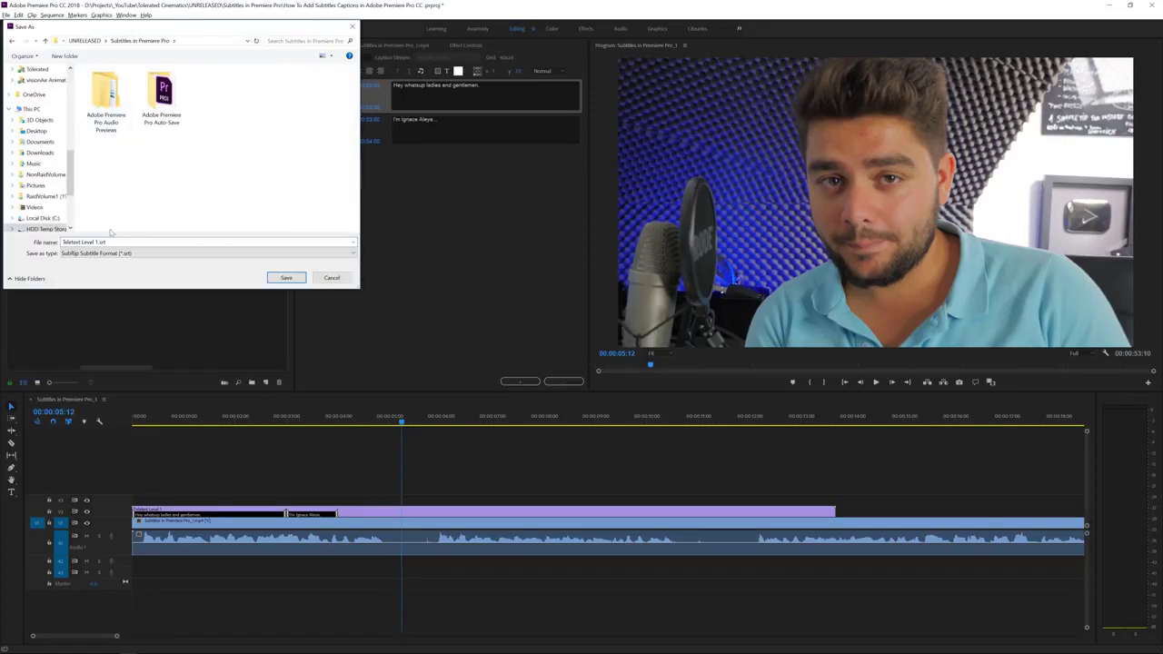
pyautogui.write('Subti')
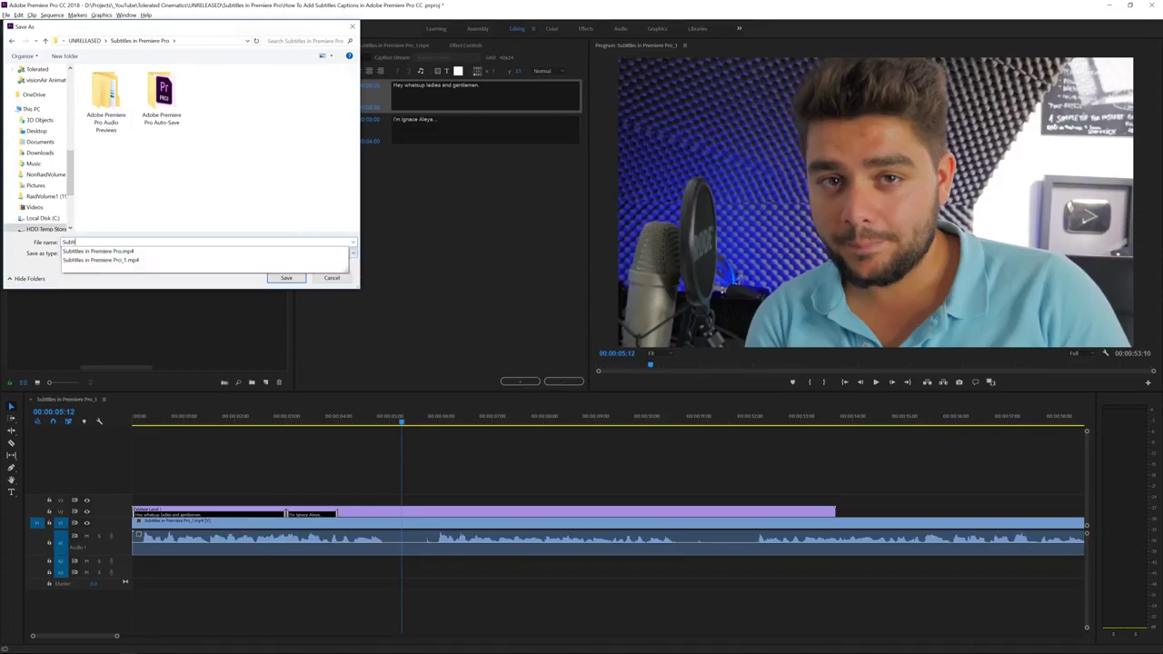
pyautogui.press('Return')
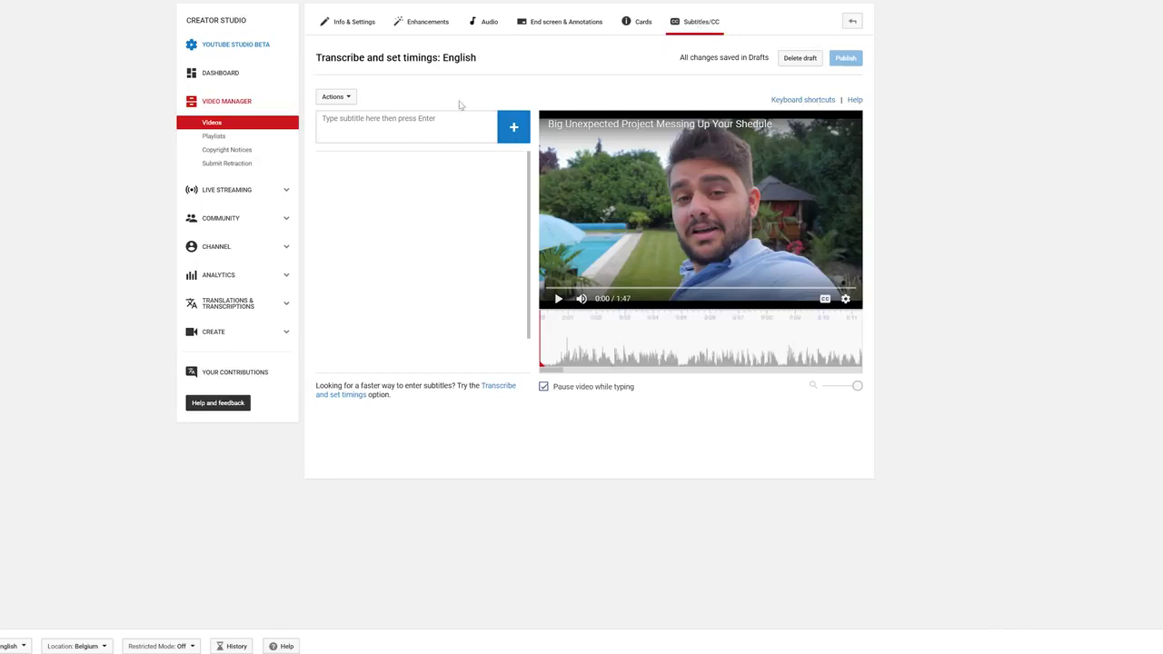
# - Upload Subtitle.srt from the Subtitles in Premiere Pro folder as the English subtitle file
pyautogui.click(333, 97)
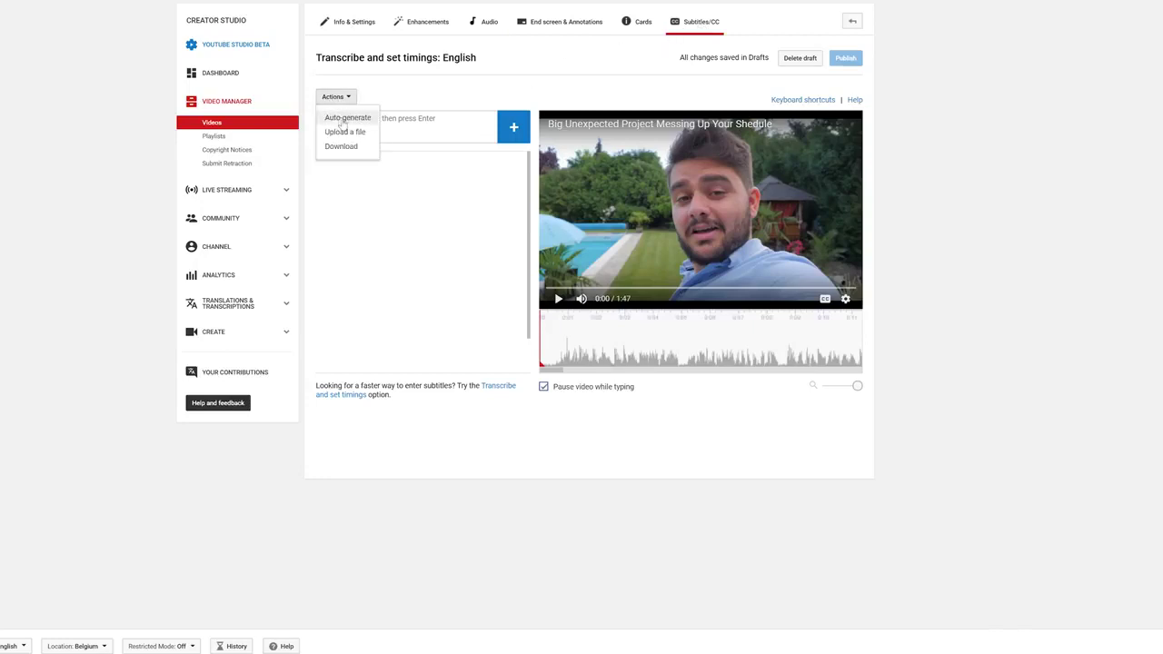
pyautogui.click(343, 133)
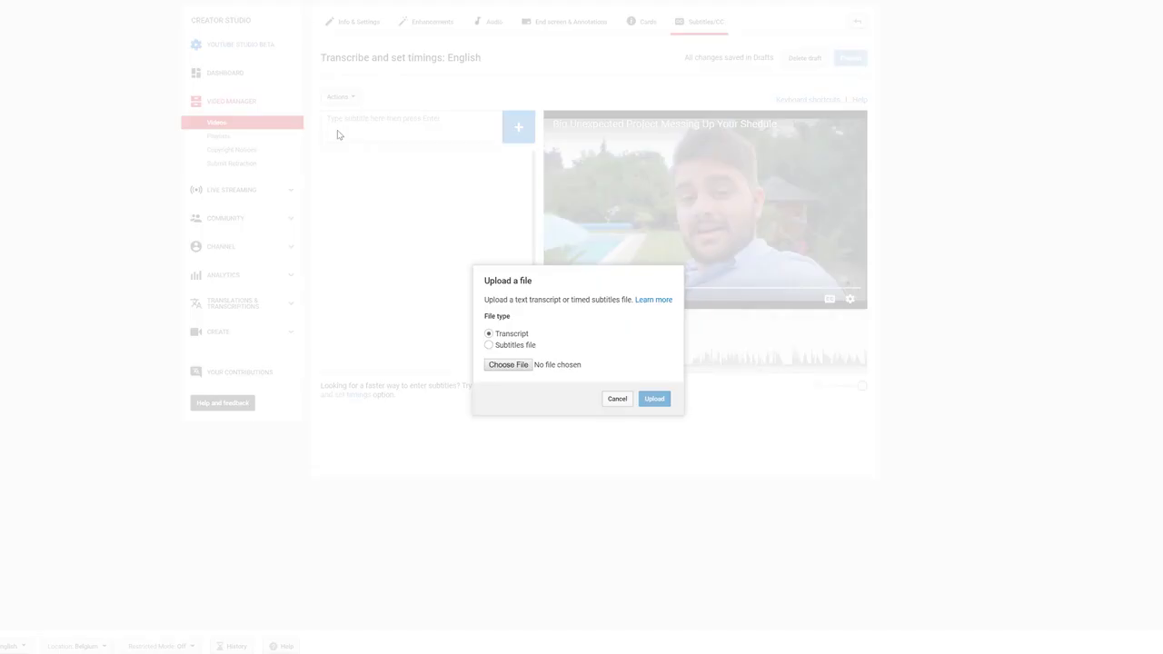
pyautogui.click(507, 365)
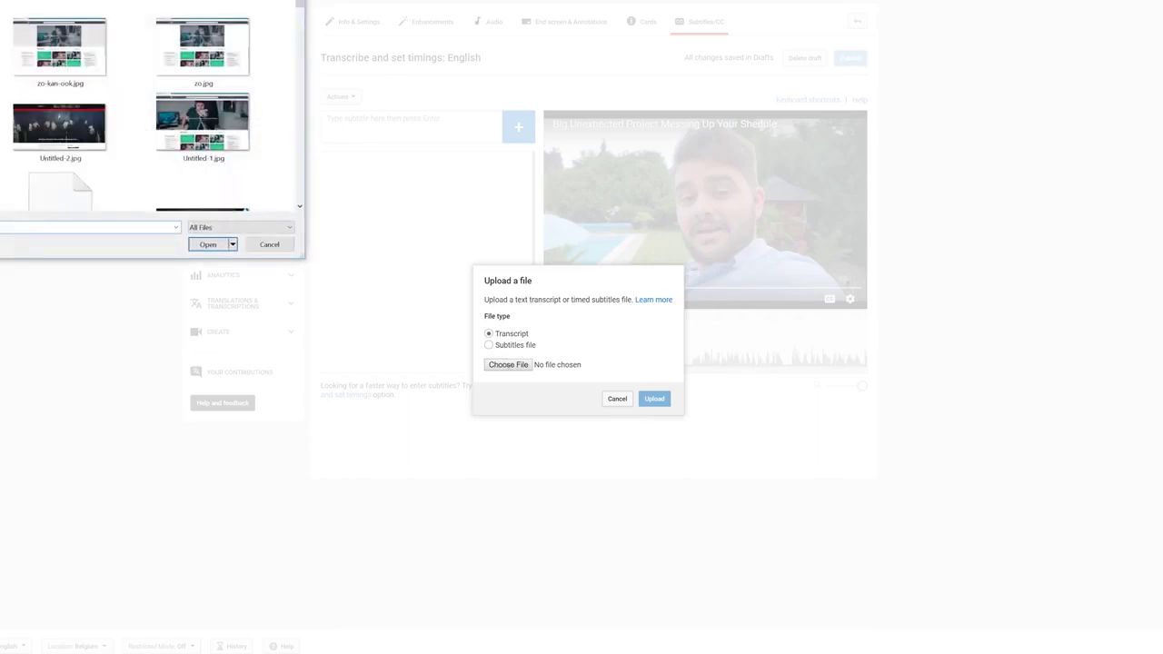
pyautogui.click(73, 134)
pyautogui.click(50, 148)
pyautogui.doubleClick(50, 149)
pyautogui.click(109, 109)
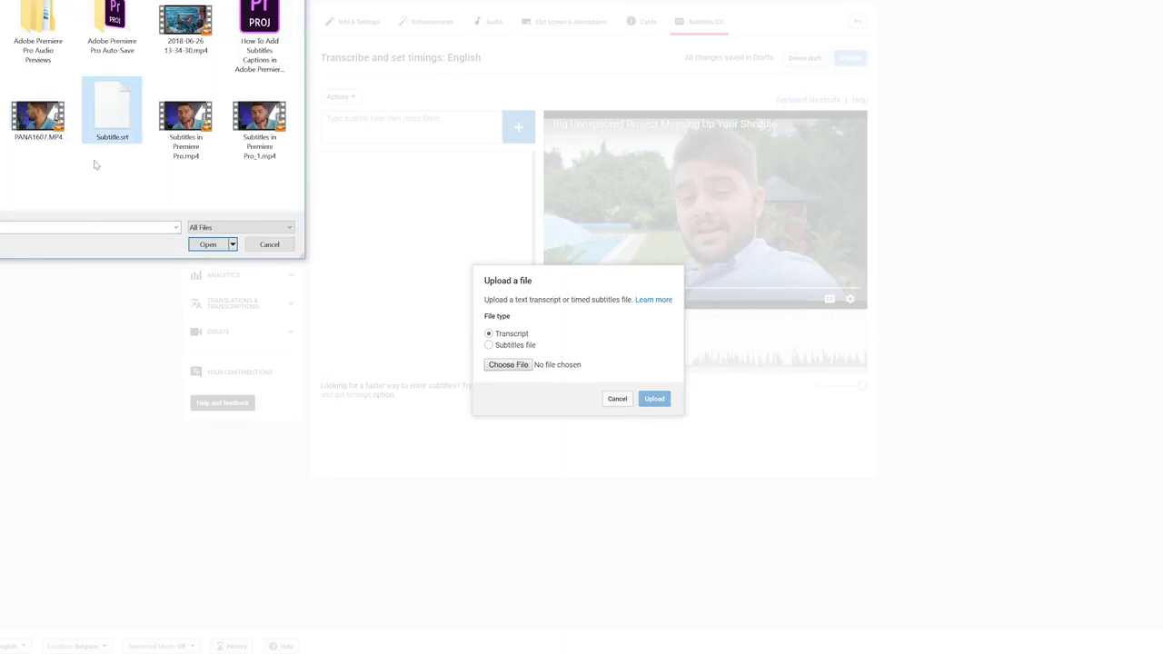
pyautogui.click(208, 244)
pyautogui.click(658, 401)
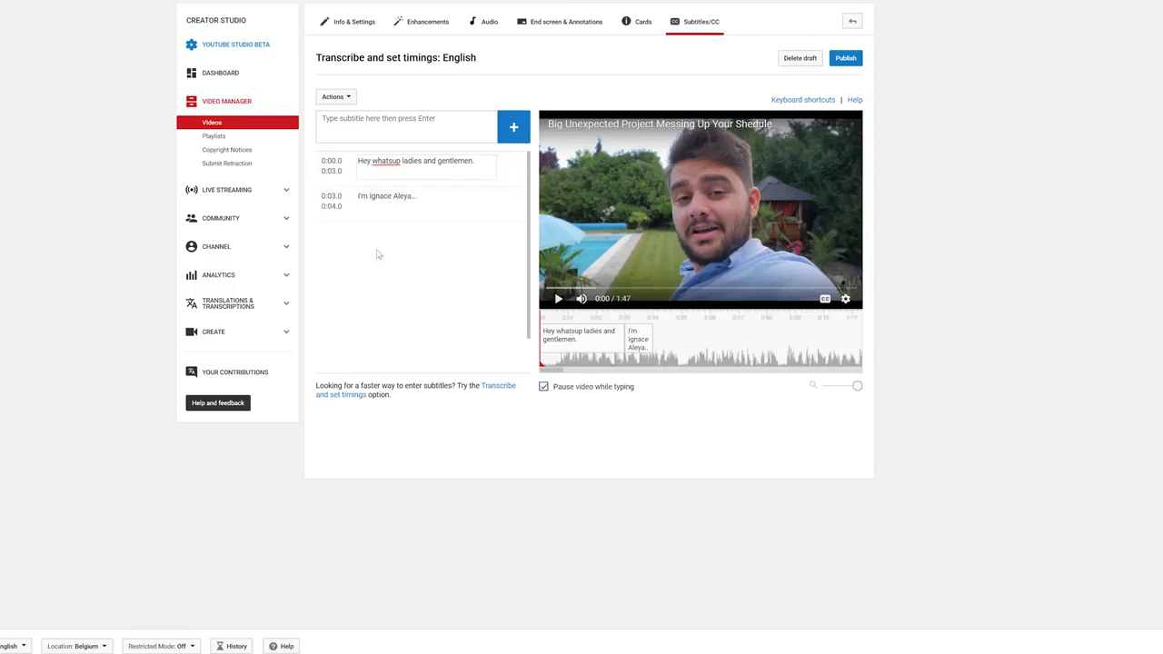
# - Play and pause the video preview to check the uploaded subtitles
pyautogui.click(559, 300)
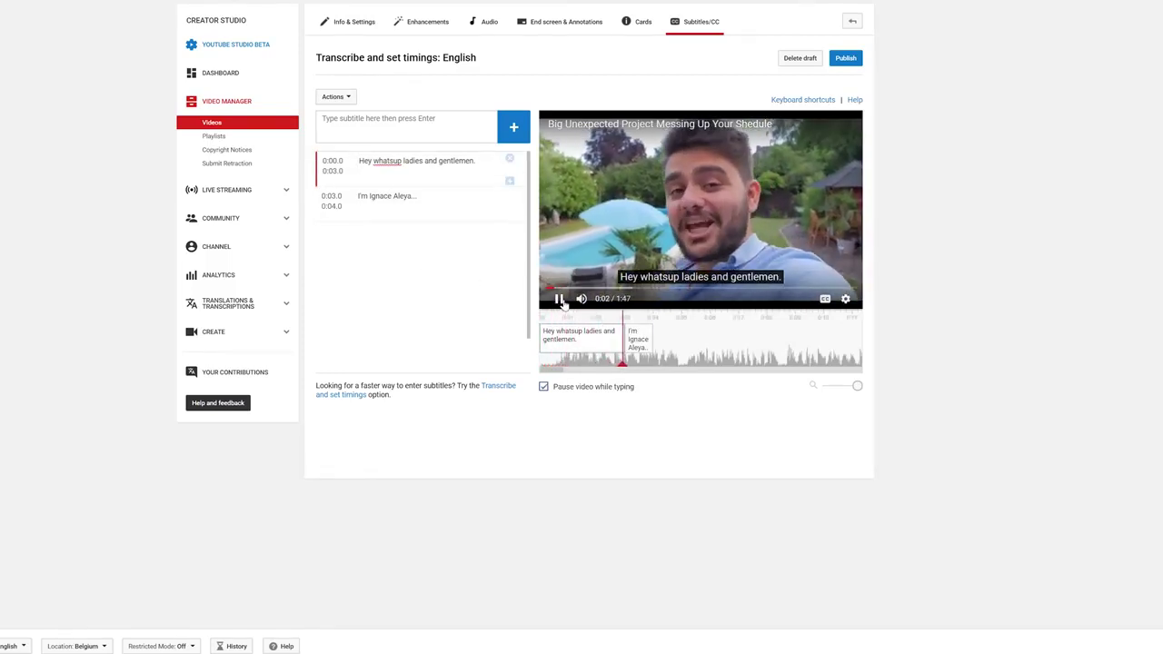
pyautogui.click(563, 304)
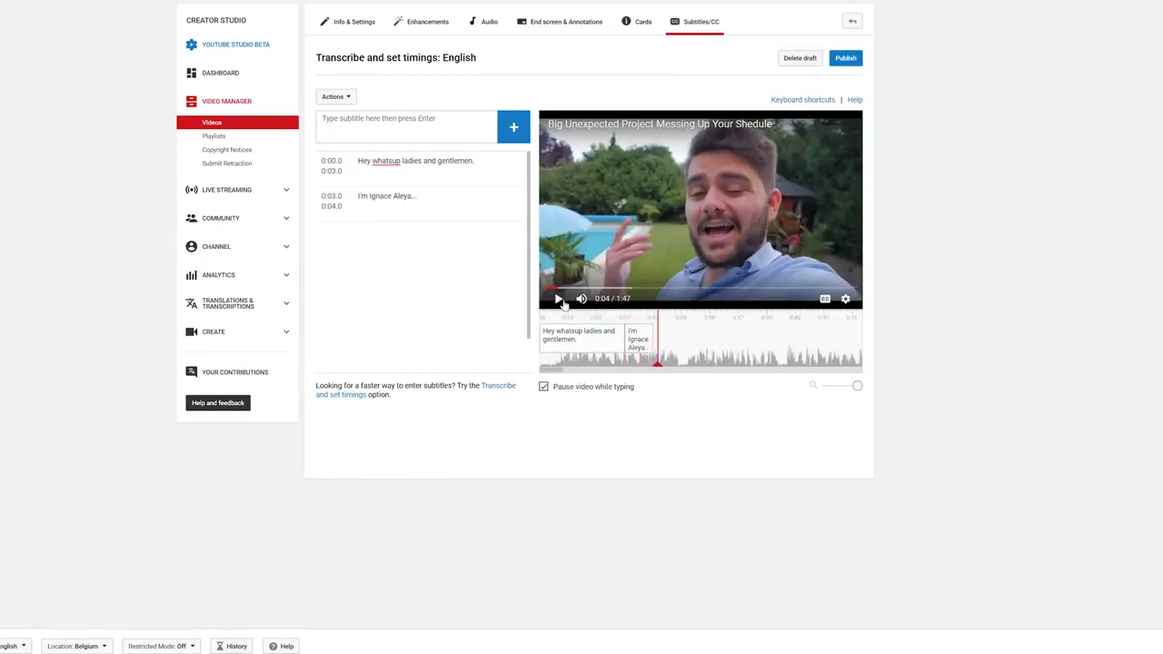